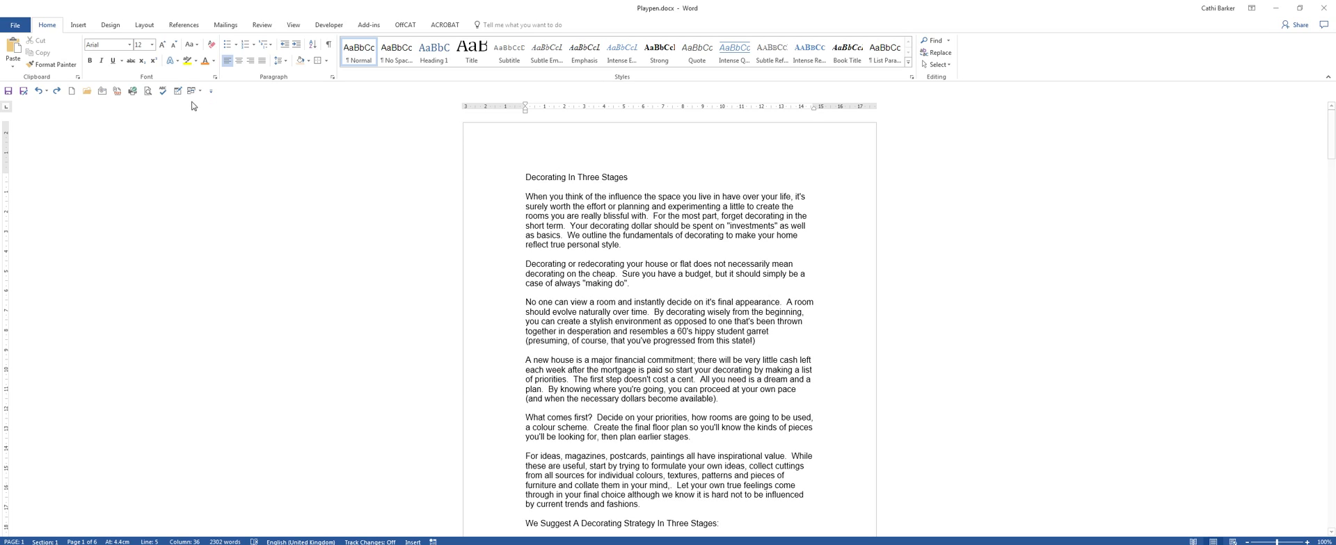
# Save a copy of the document on the Desktop under the file name Decorating.
pyautogui.click(23, 91)
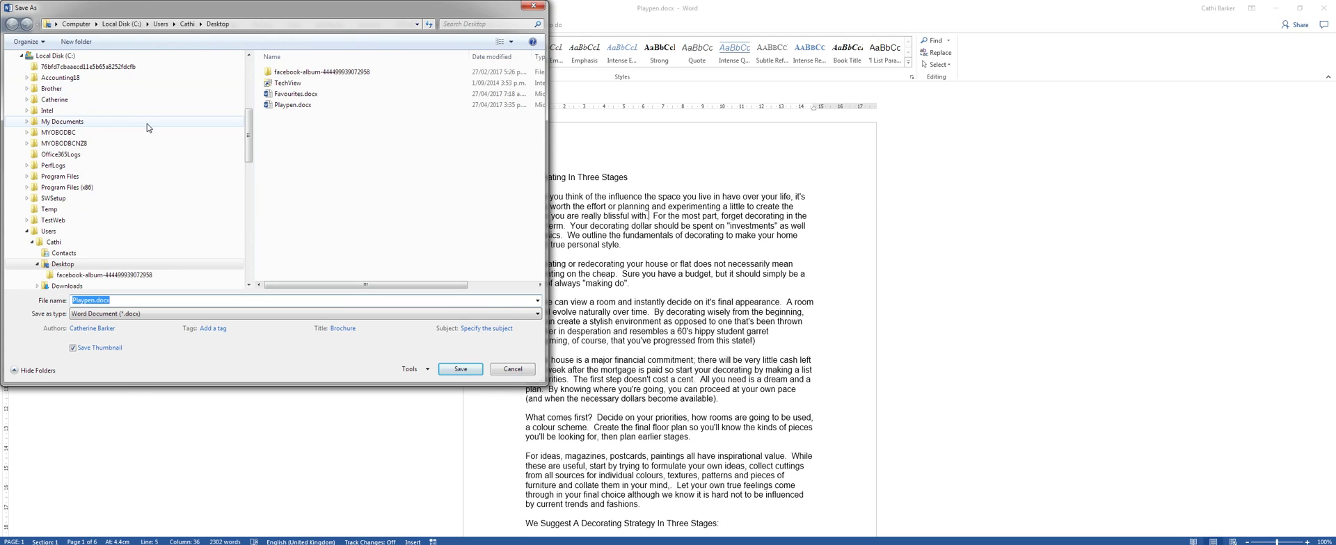
pyautogui.write('Decorating')
pyautogui.press('Return')
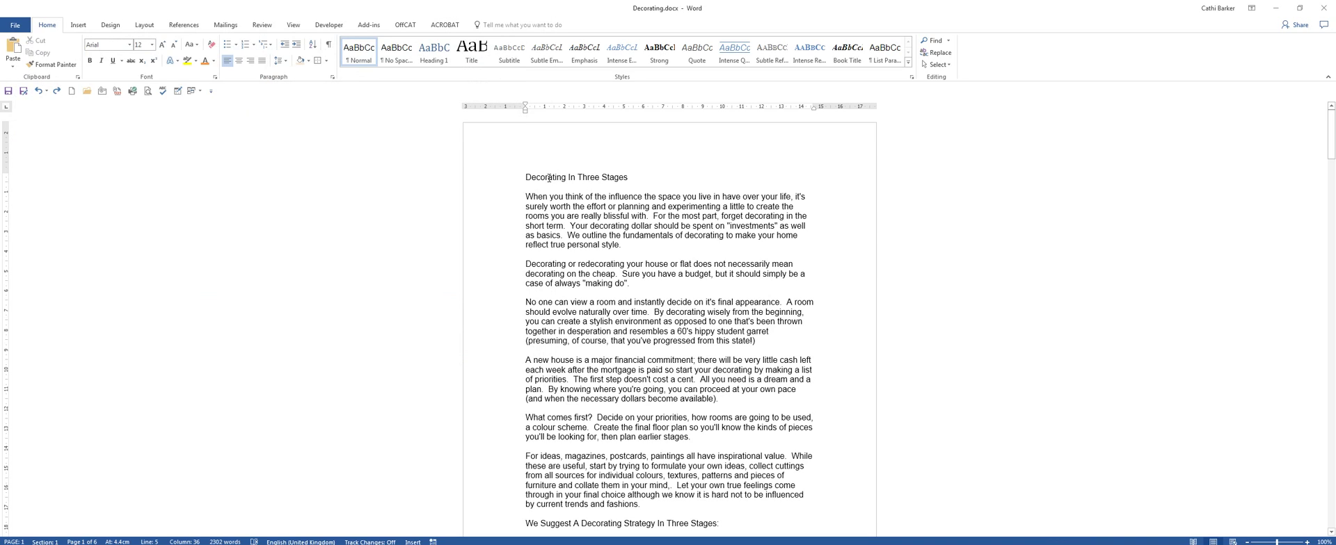
# Change the title to "Renovating In Four Stages" by replacing the words "Decorating" and "Three".
pyautogui.doubleClick(549, 179)
pyautogui.write('Renovating')
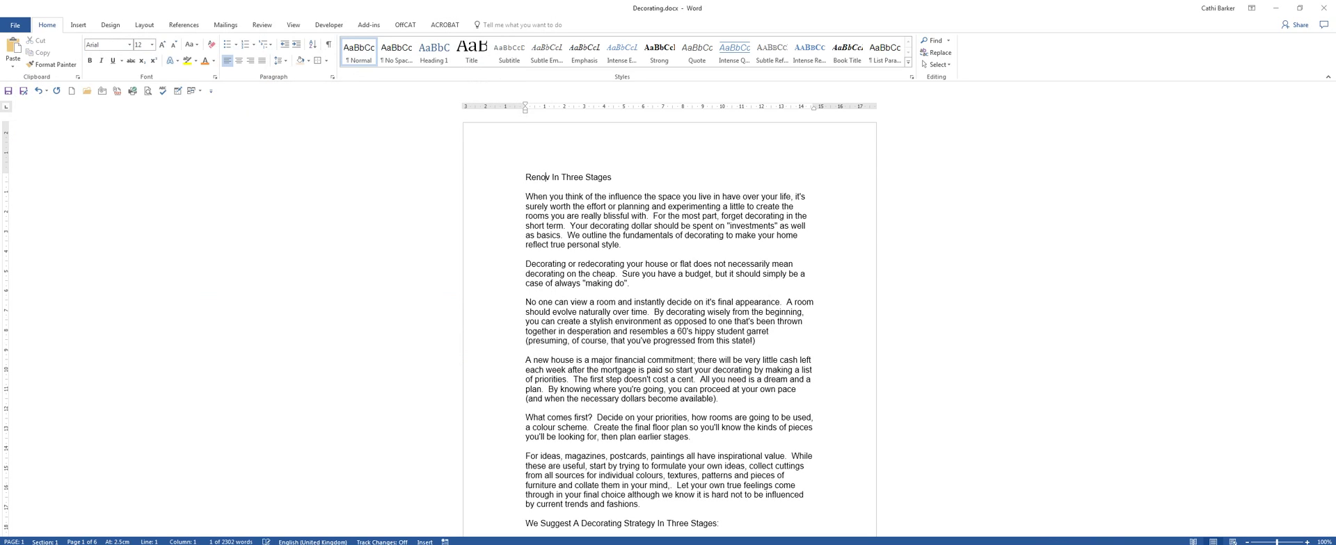
pyautogui.hotkey('ctrl', 'Right')
pyautogui.hotkey('ctrl', 'Right')
pyautogui.hotkey('ctrl', 'shift', 'Right')
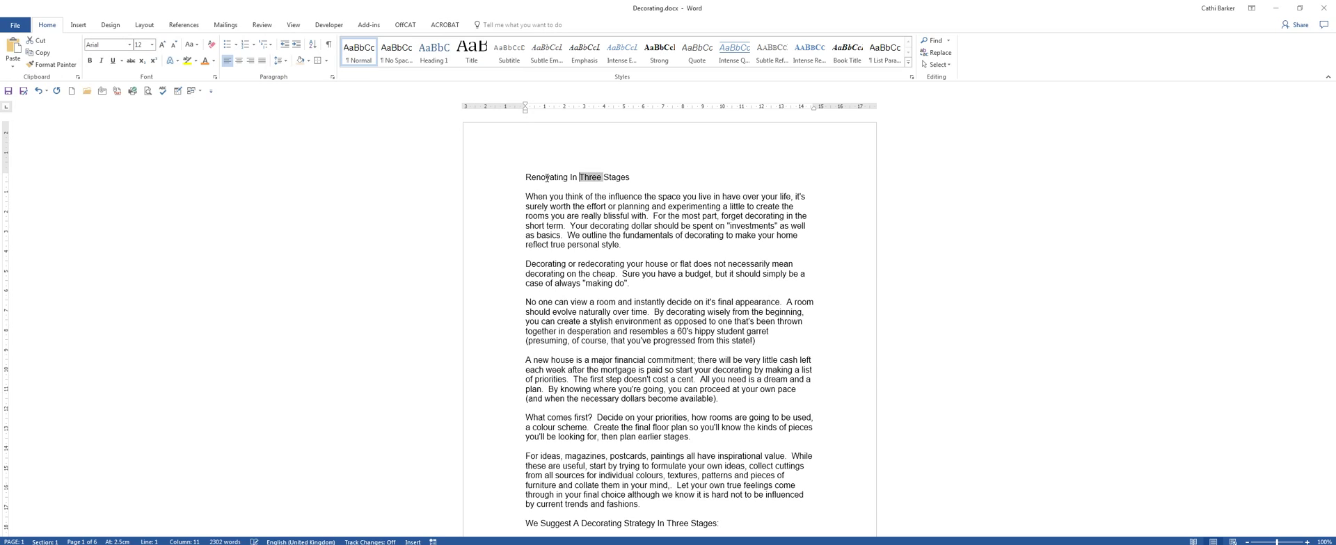
pyautogui.write('Four')
pyautogui.press('Down')
# Open Playpen.docx, view it side by side with Decorating.docx, and scroll through both documents together.
pyautogui.click(87, 92)
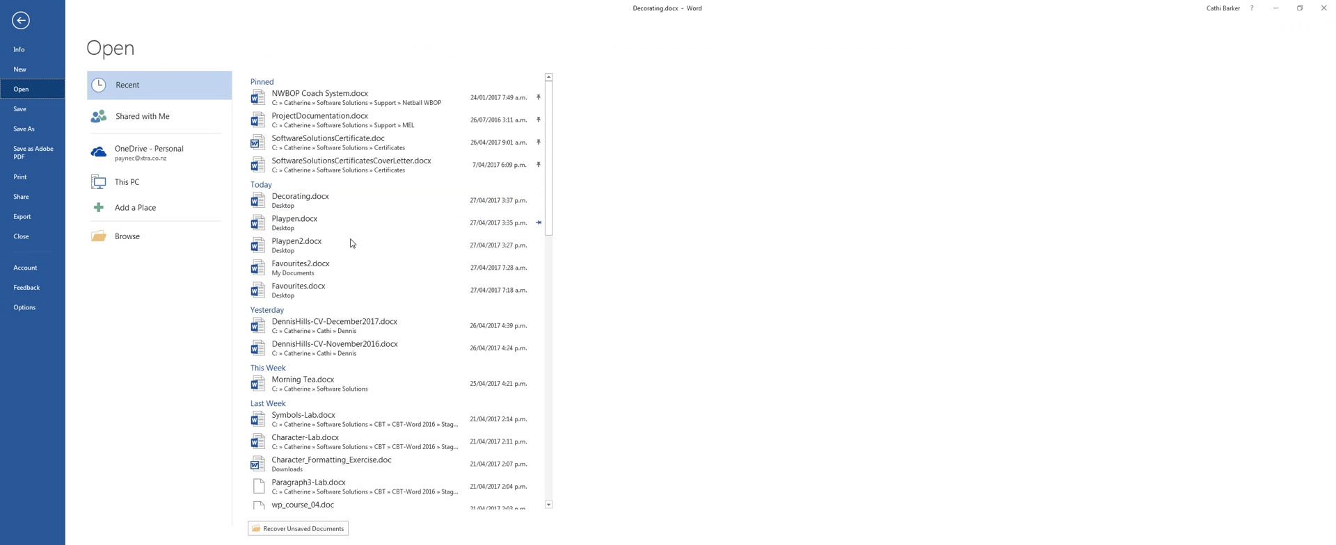
pyautogui.click(342, 223)
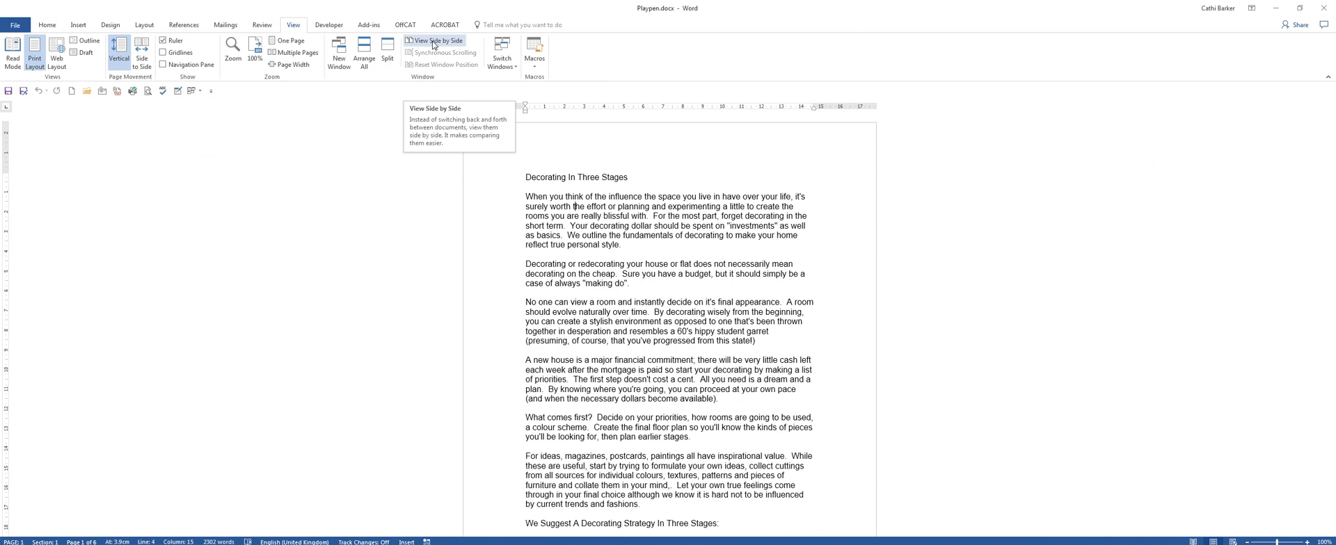
pyautogui.click(432, 41)
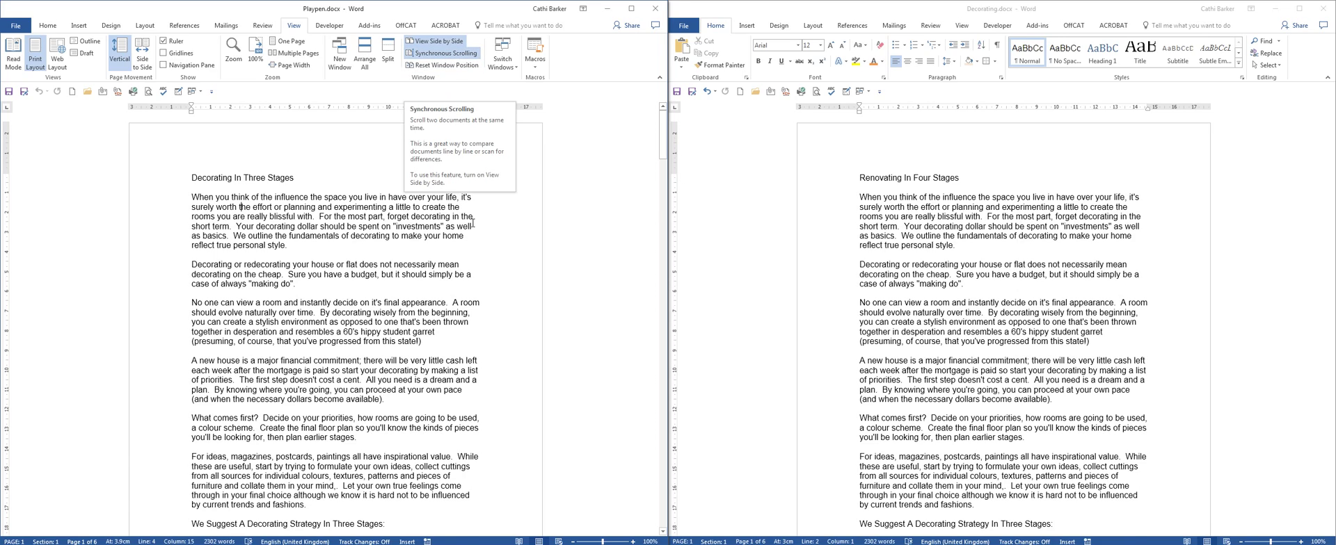
pyautogui.scroll(-3, 458, 233)
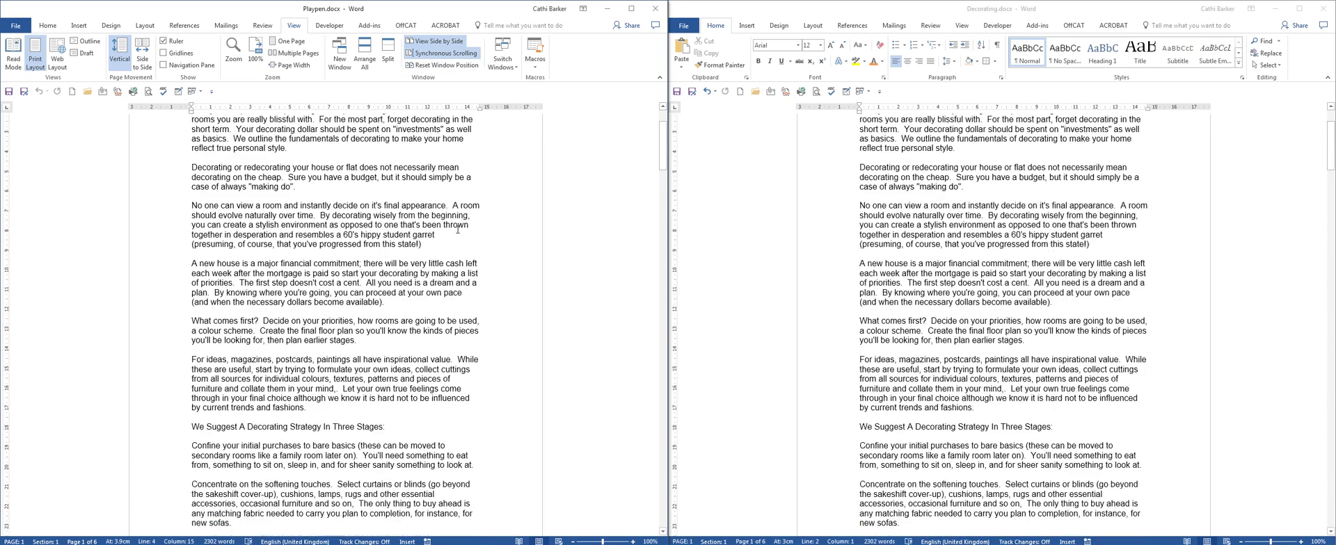
pyautogui.scroll(-4, 458, 230)
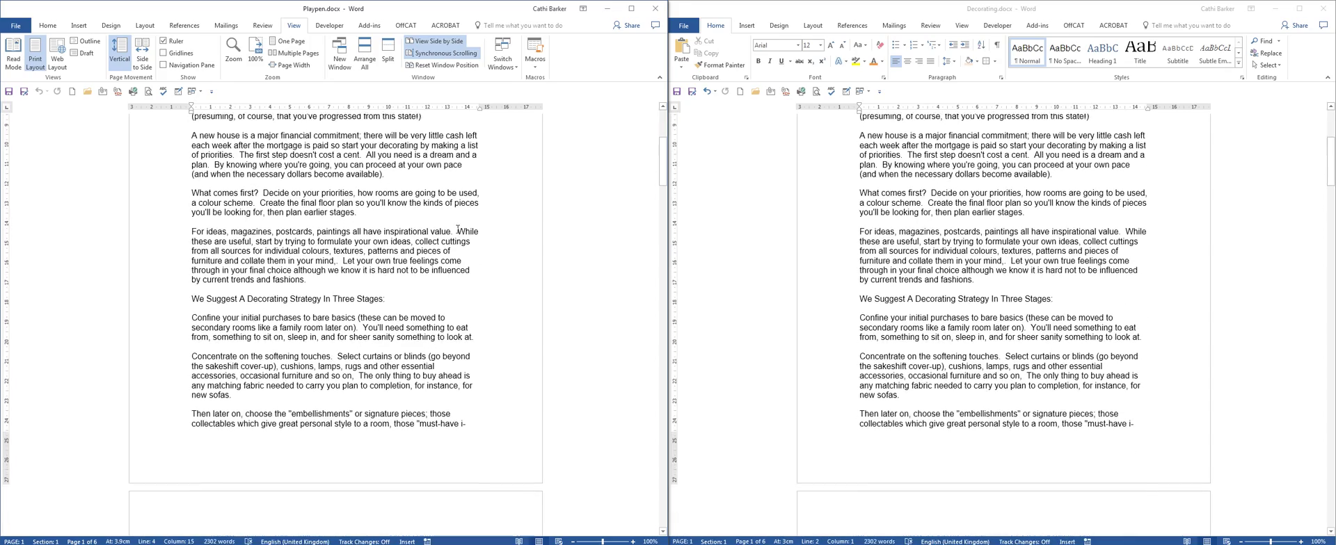
pyautogui.scroll(6, 458, 229)
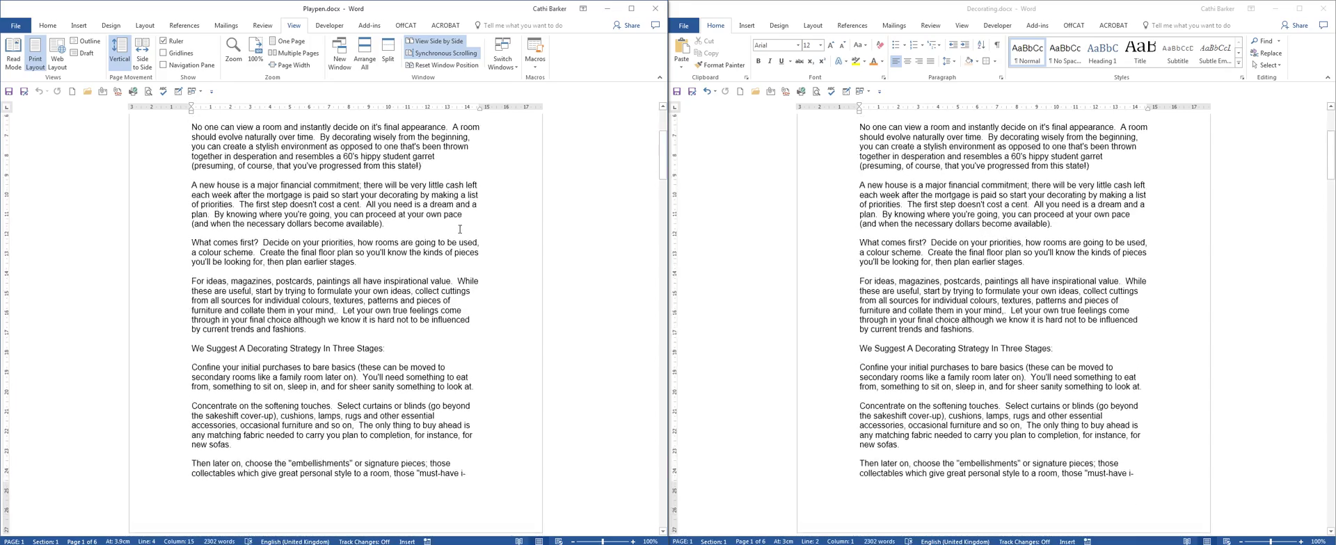
pyautogui.scroll(1, 459, 229)
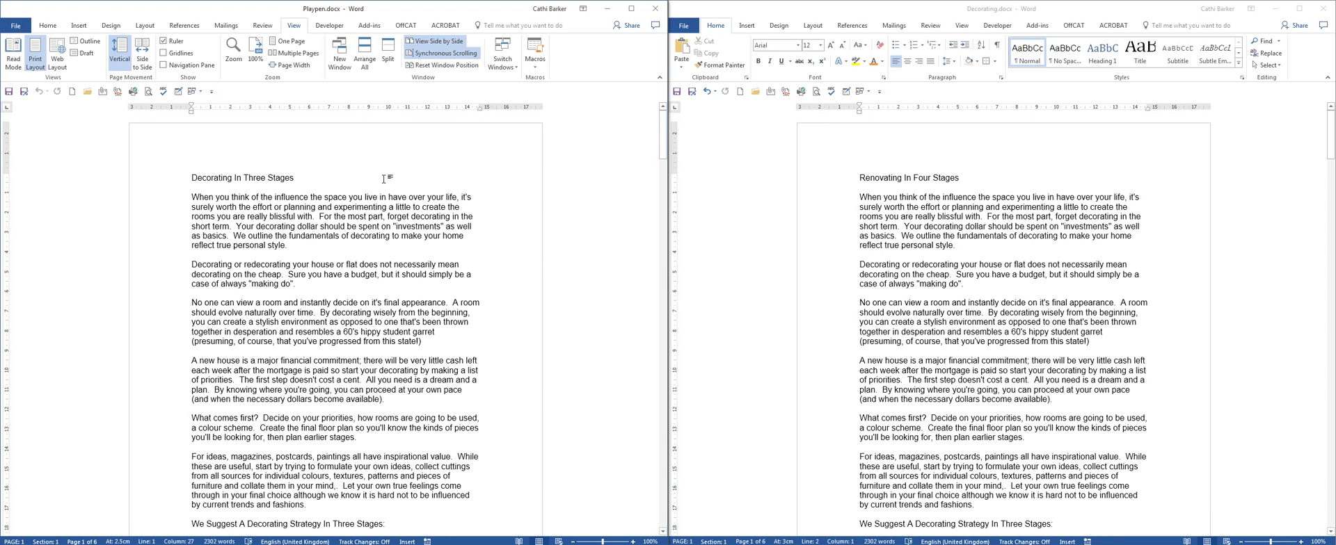
# Turn off synchronous scrolling and scroll through Playpen.docx on its own.
pyautogui.click(465, 56)
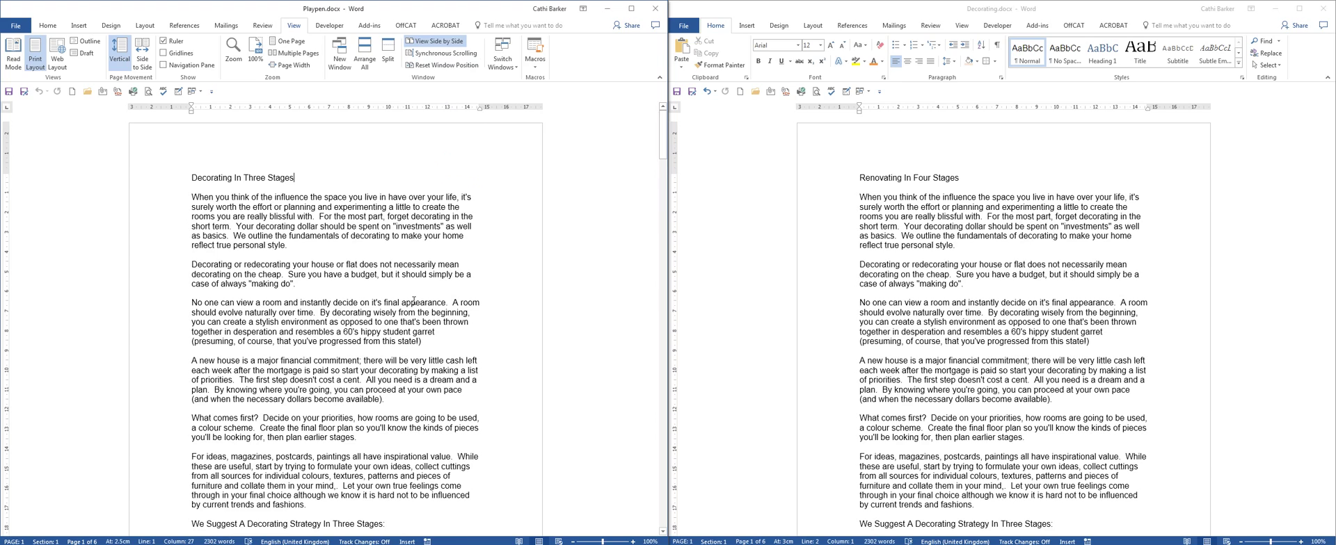
pyautogui.scroll(-1, 414, 299)
pyautogui.scroll(-2, 414, 299)
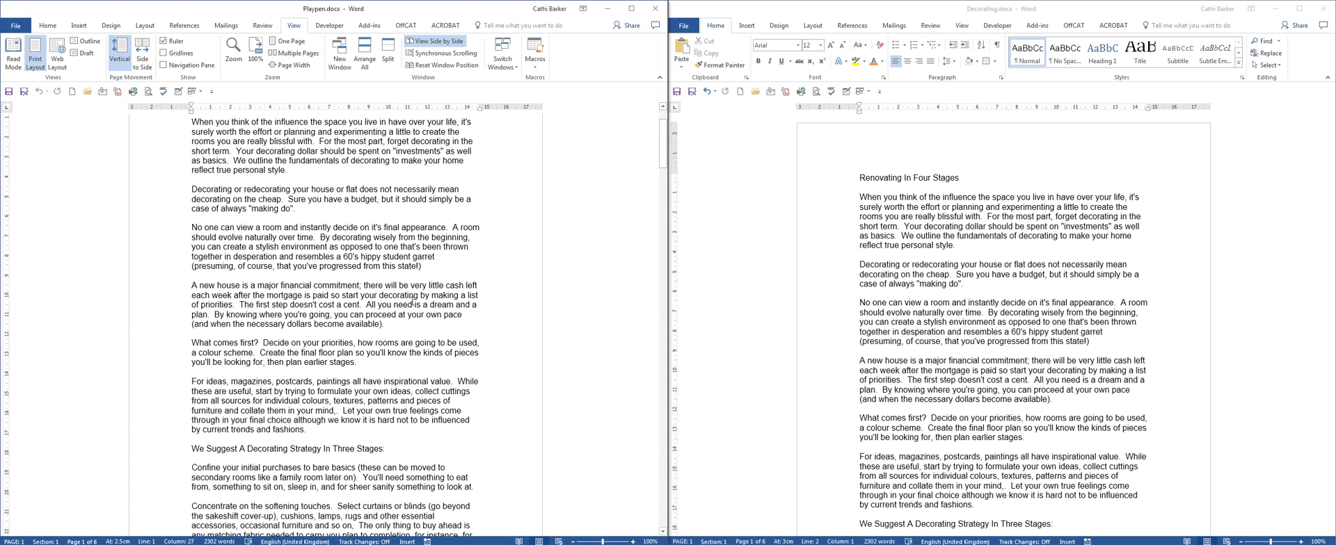
pyautogui.scroll(3, 411, 301)
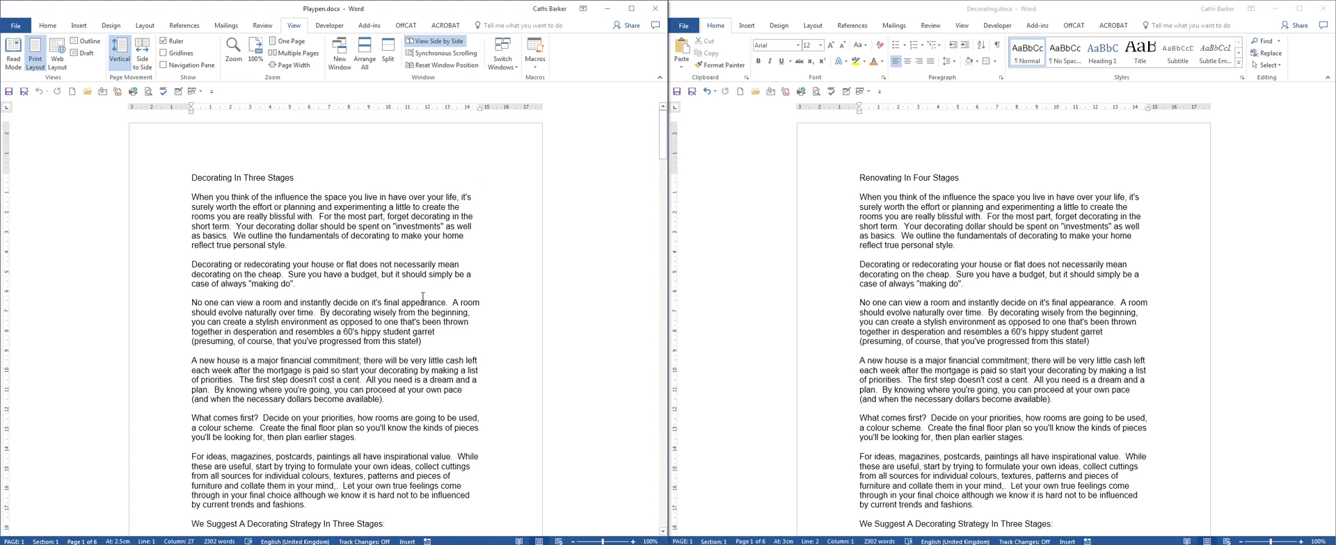
# Turn synchronous scrolling back on and scroll through both documents together.
pyautogui.click(442, 53)
pyautogui.scroll(-3, 410, 271)
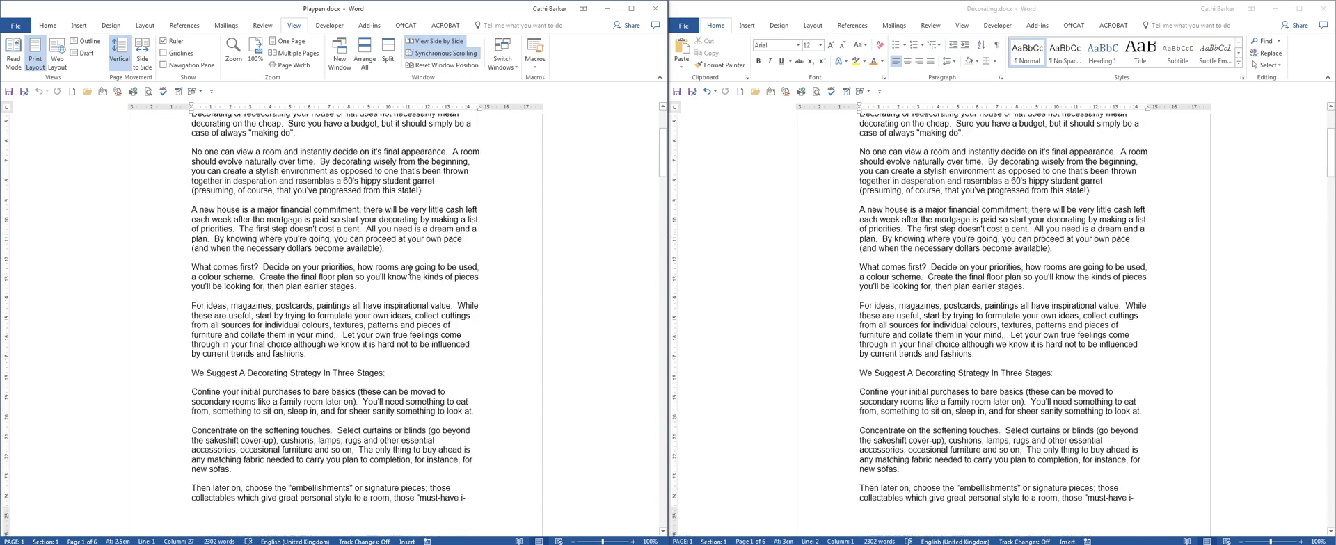
pyautogui.scroll(3, 410, 270)
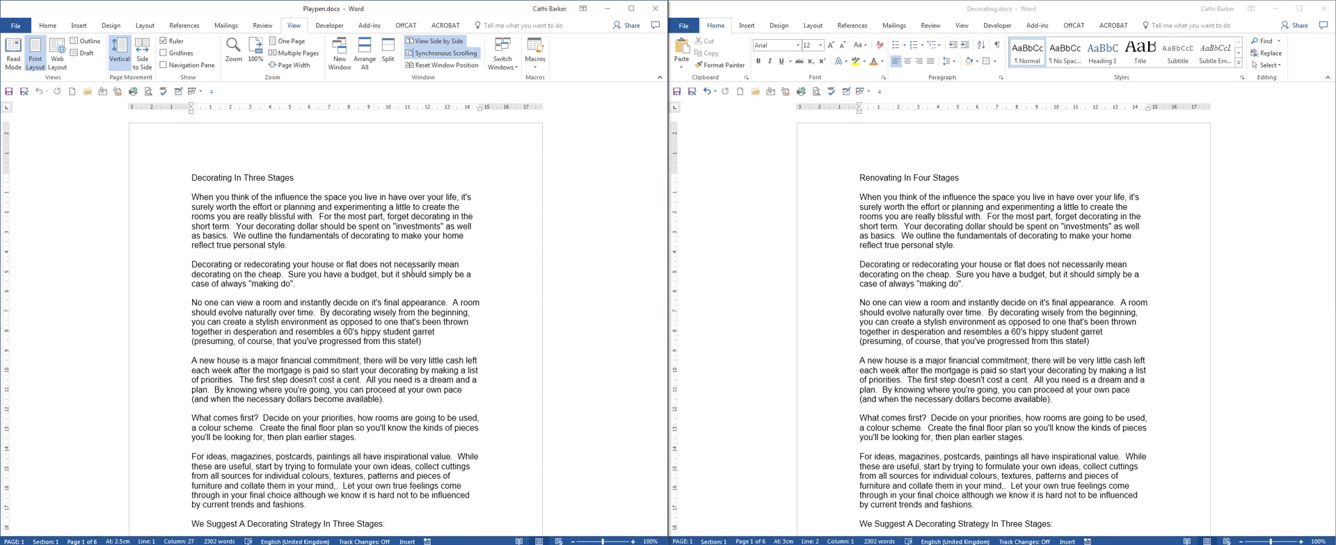
# Close Decorating.docx, split the Playpen.docx window into two panes and scroll through the lower pane independently.
pyautogui.click(1324, 9)
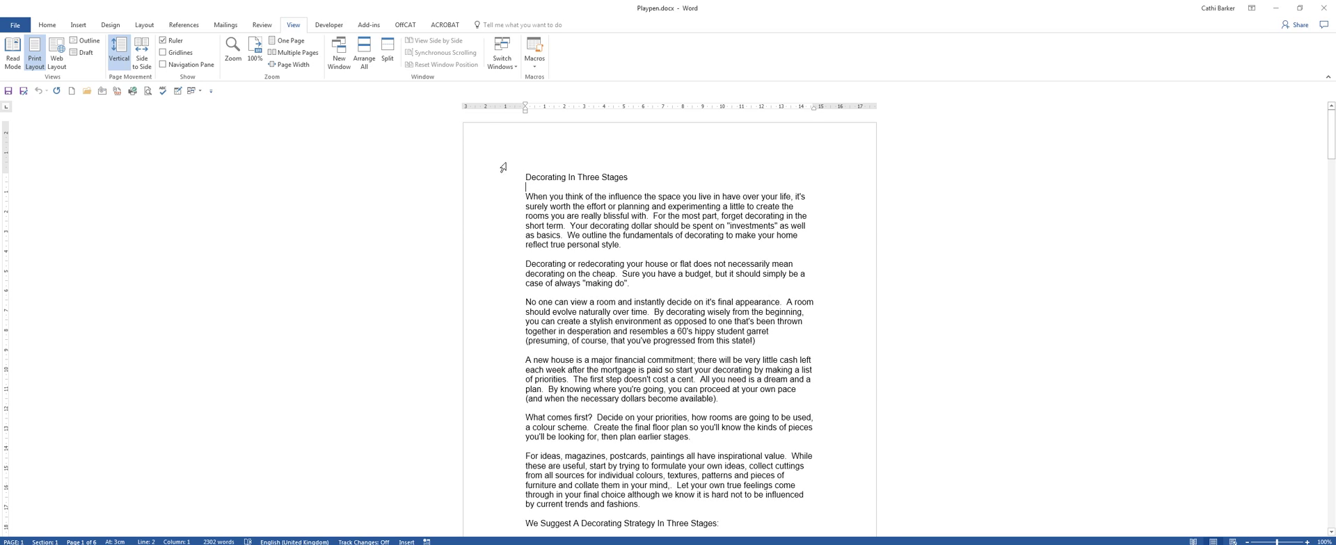
pyautogui.click(388, 54)
pyautogui.scroll(-5, 592, 389)
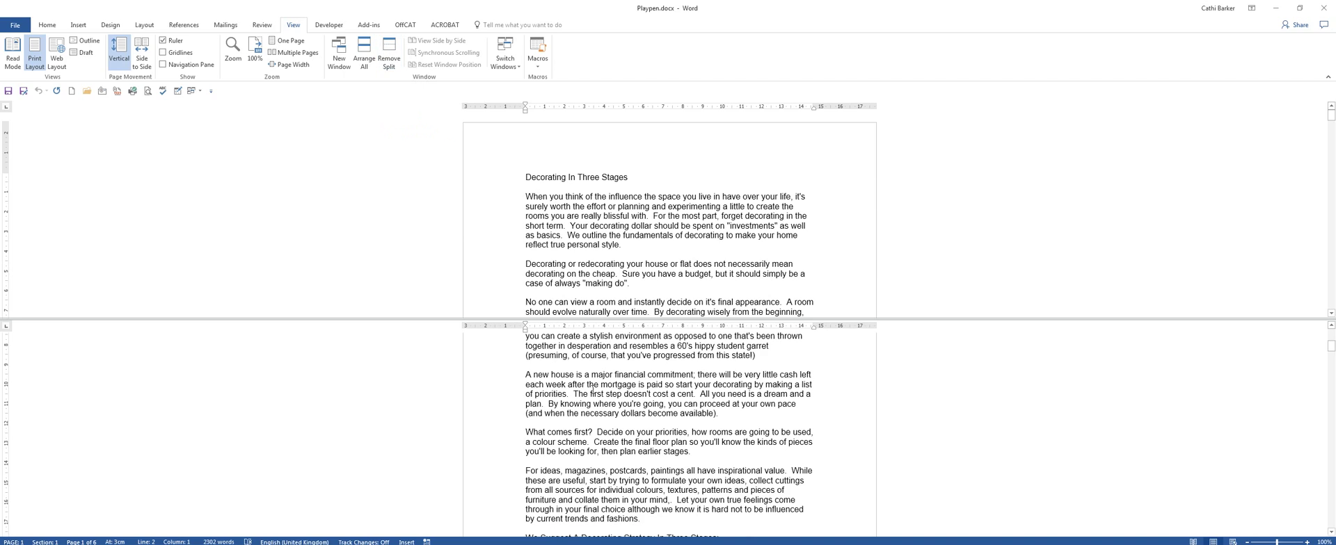
pyautogui.click(716, 365)
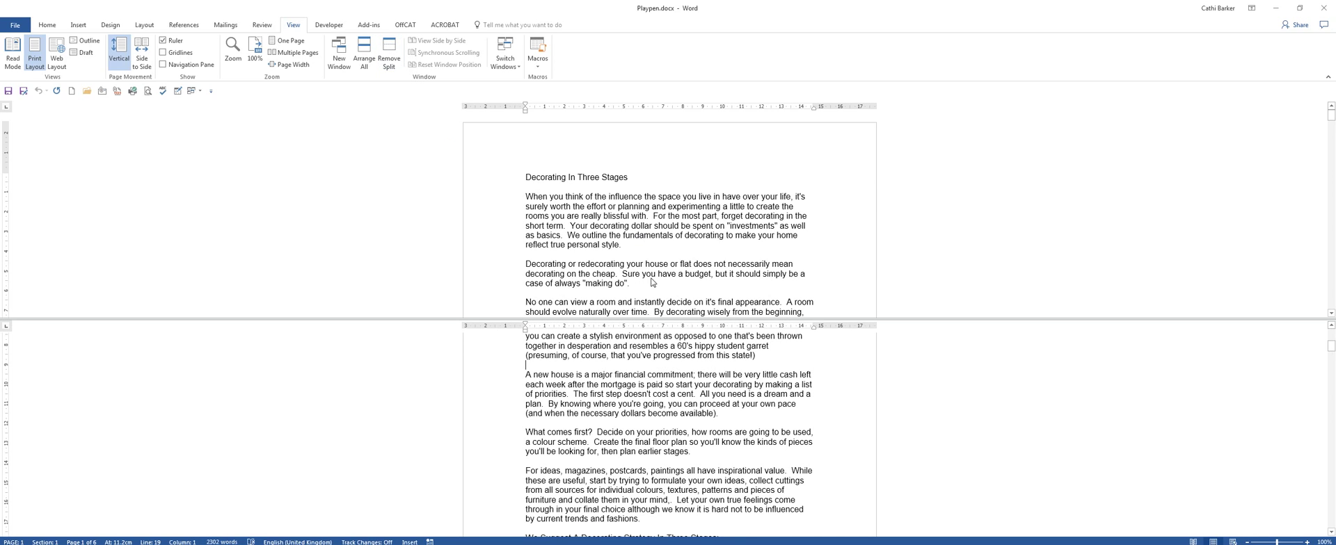
pyautogui.scroll(-6, 667, 403)
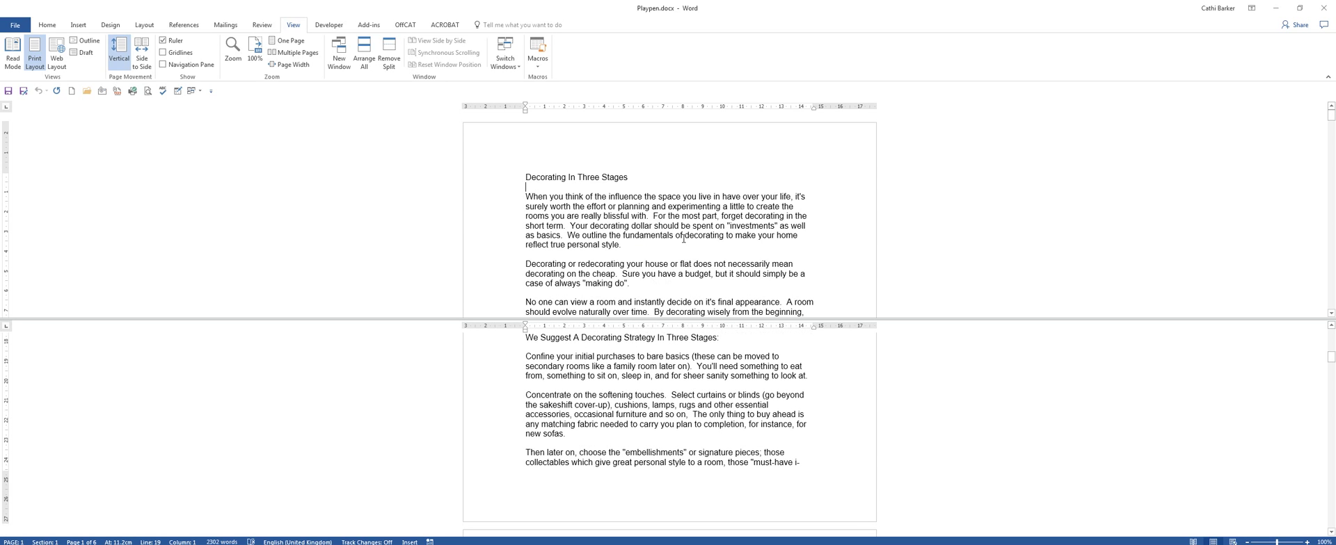
pyautogui.scroll(-6, 658, 228)
pyautogui.scroll(3, 684, 242)
pyautogui.scroll(3, 684, 242)
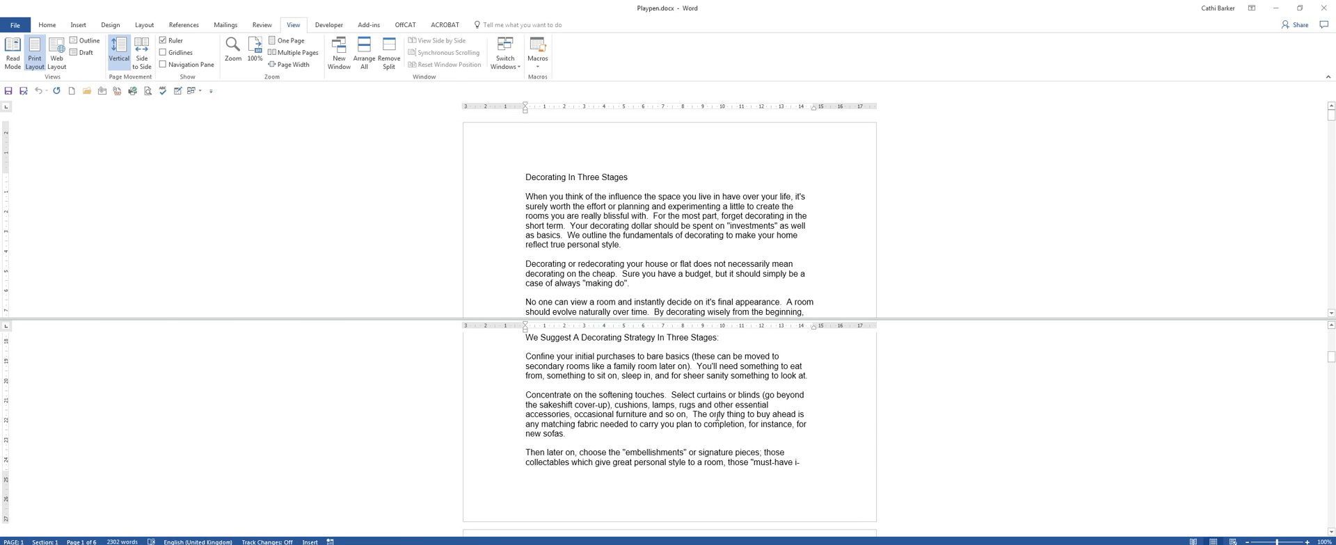
# Replace the closing lines from "Conclusion" to "Begin With Colour" at the document's end with the heading "Recommendations".
pyautogui.hotkey('ctrl', 'End')
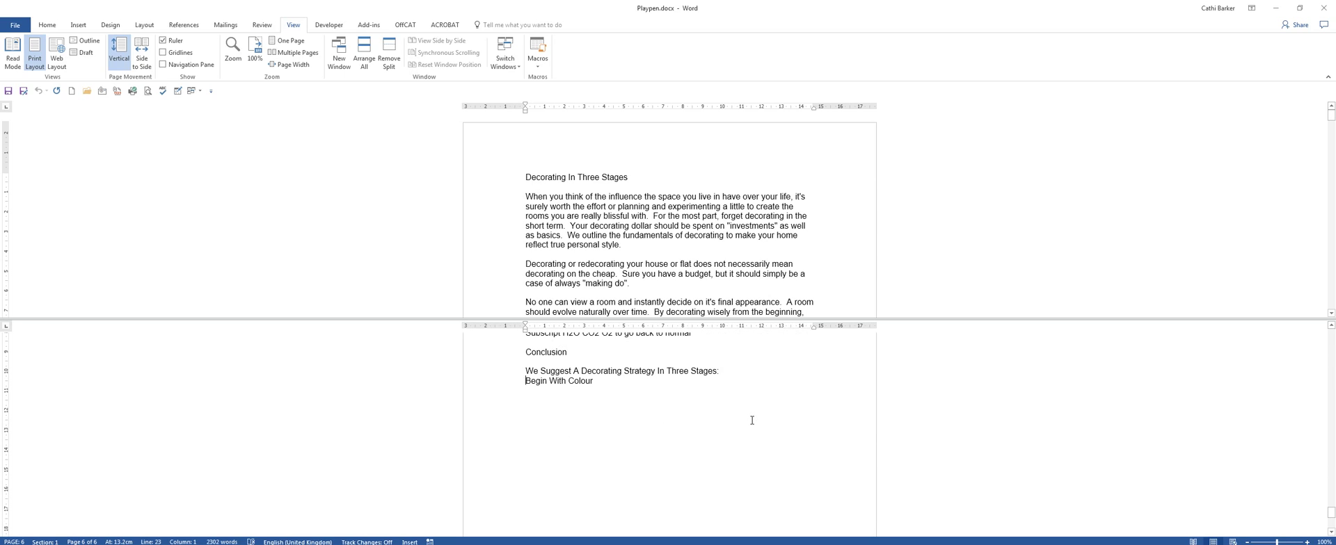
pyautogui.hotkey('shift', 'Down')
pyautogui.hotkey('shift', 'Down')
pyautogui.hotkey('shift', 'Down')
pyautogui.hotkey('shift', 'Down')
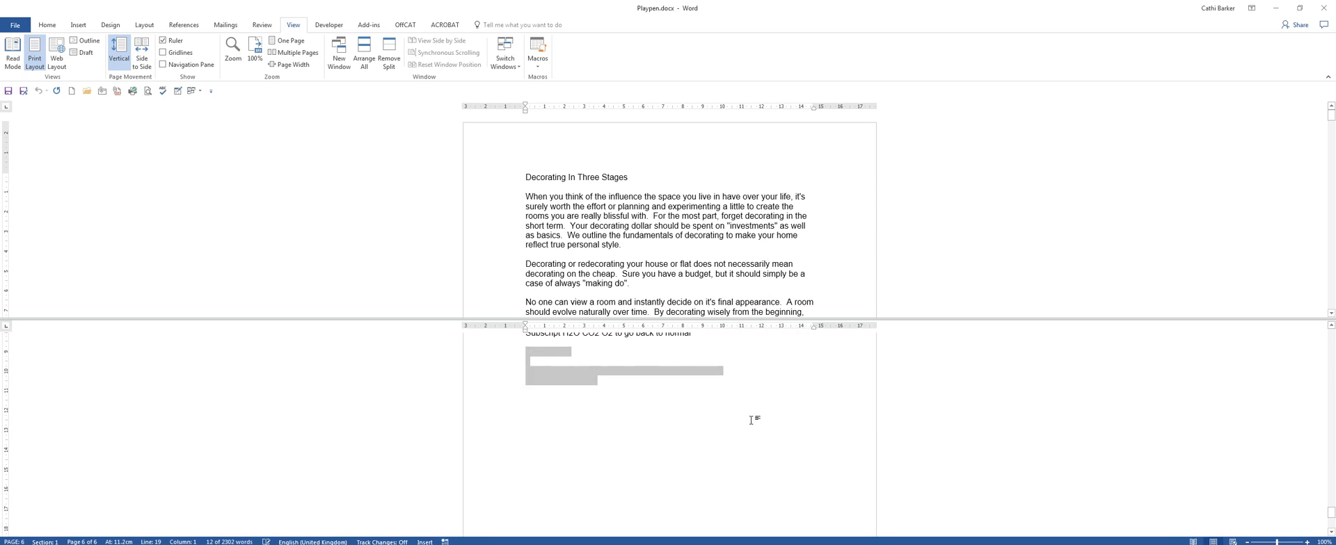
pyautogui.press('Delete')
pyautogui.write('R')
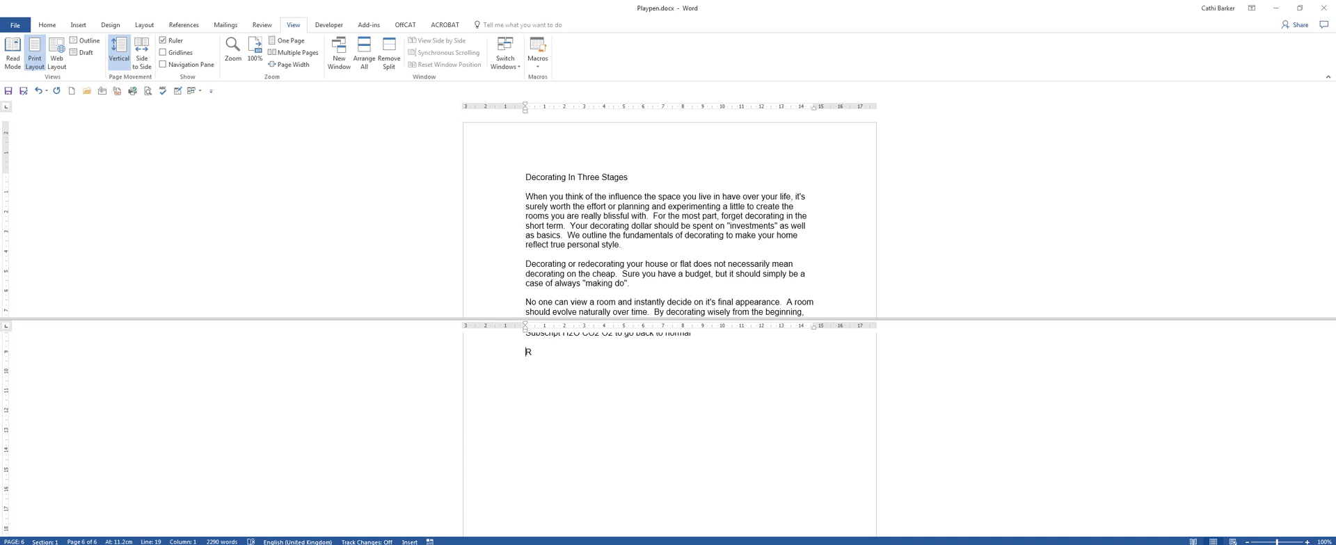
pyautogui.write('ecommendationa')
pyautogui.press('BackSpace')
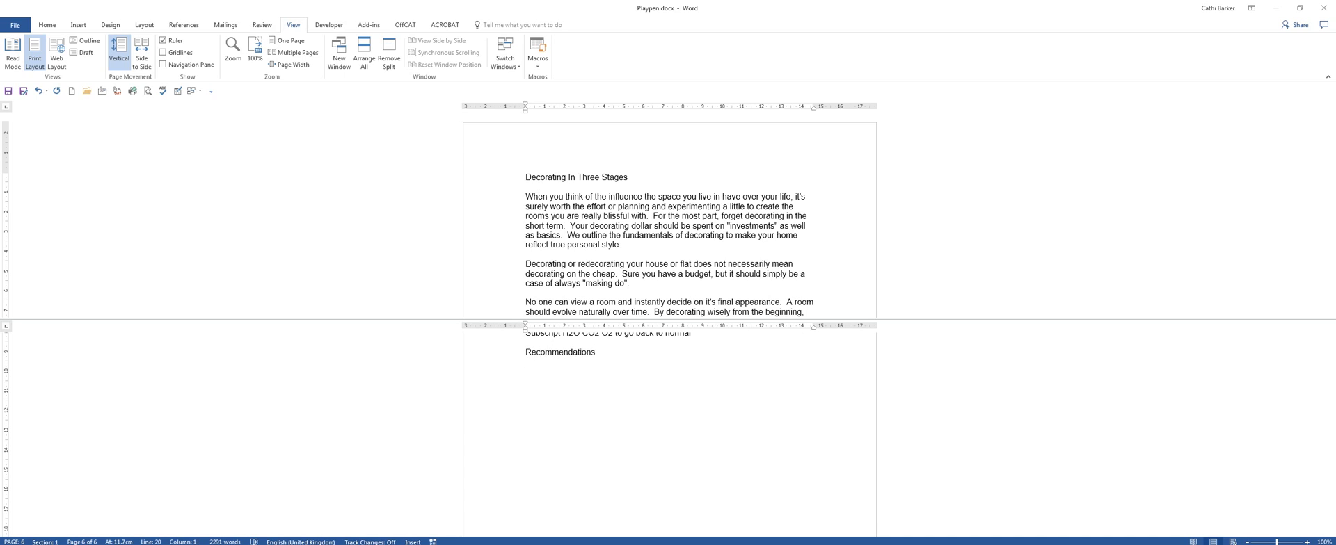
# Copy the heading "We Suggest A Decorating Strategy In Three Stages:" from page 1 and paste it below "Recommendations", keeping its source formatting.
pyautogui.click(599, 226)
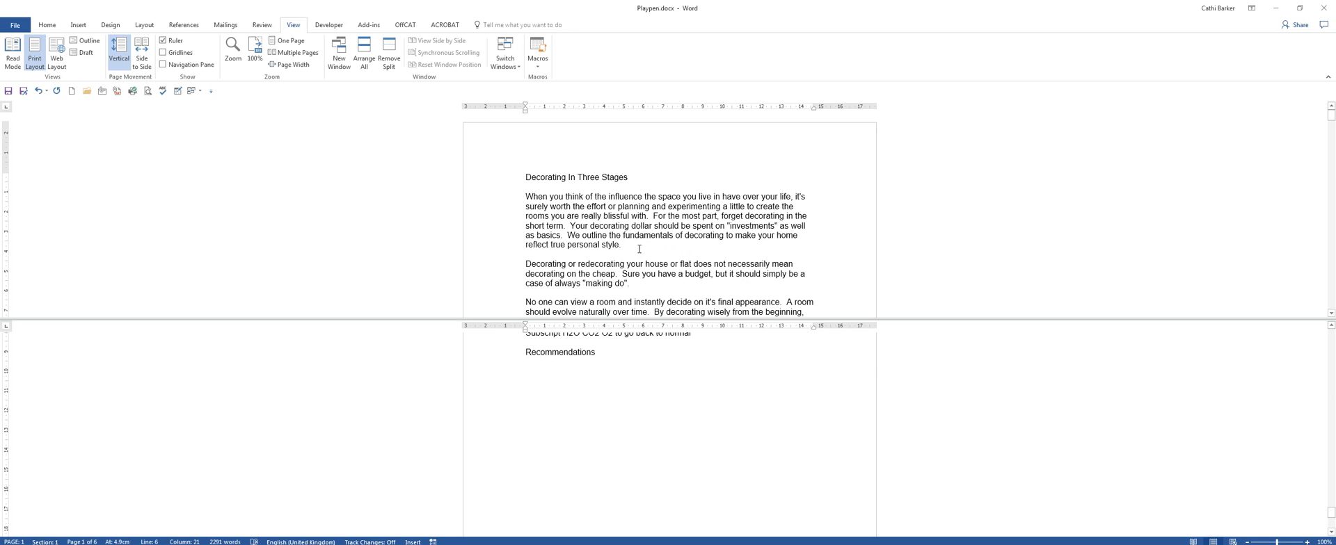
pyautogui.scroll(-7, 648, 253)
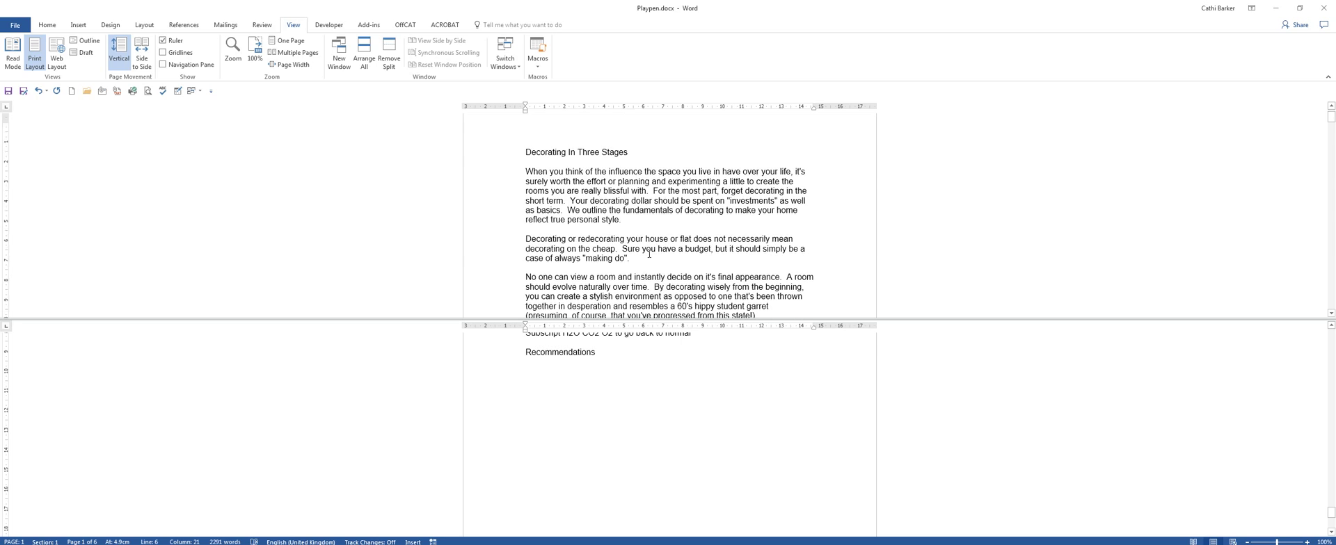
pyautogui.scroll(-2, 648, 254)
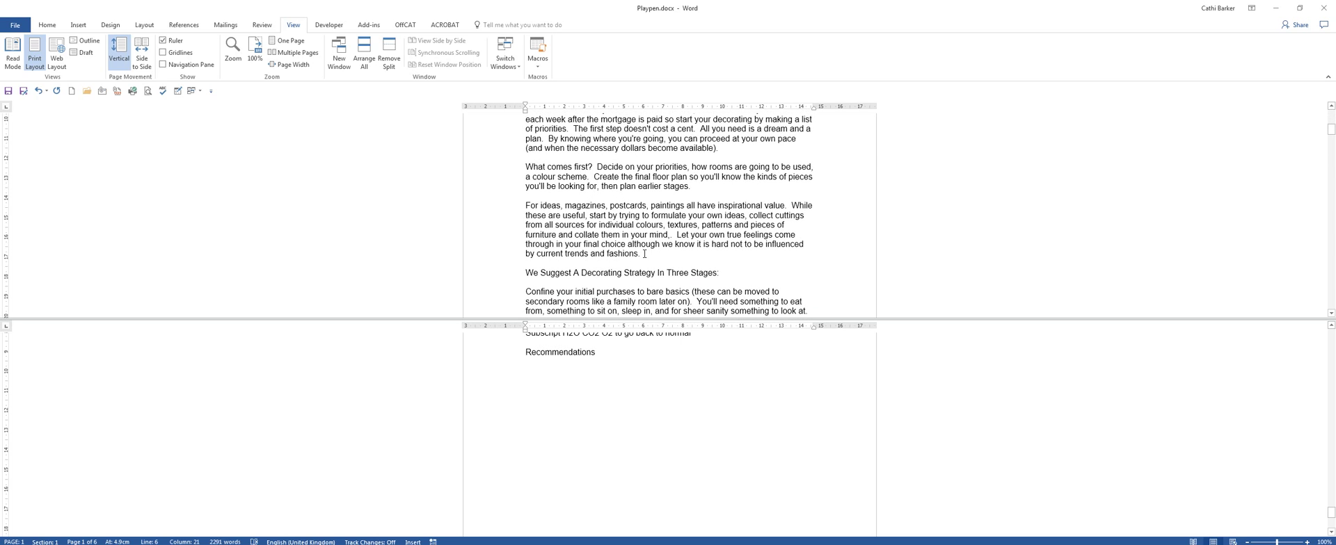
pyautogui.click(506, 277)
pyautogui.rightClick(544, 274)
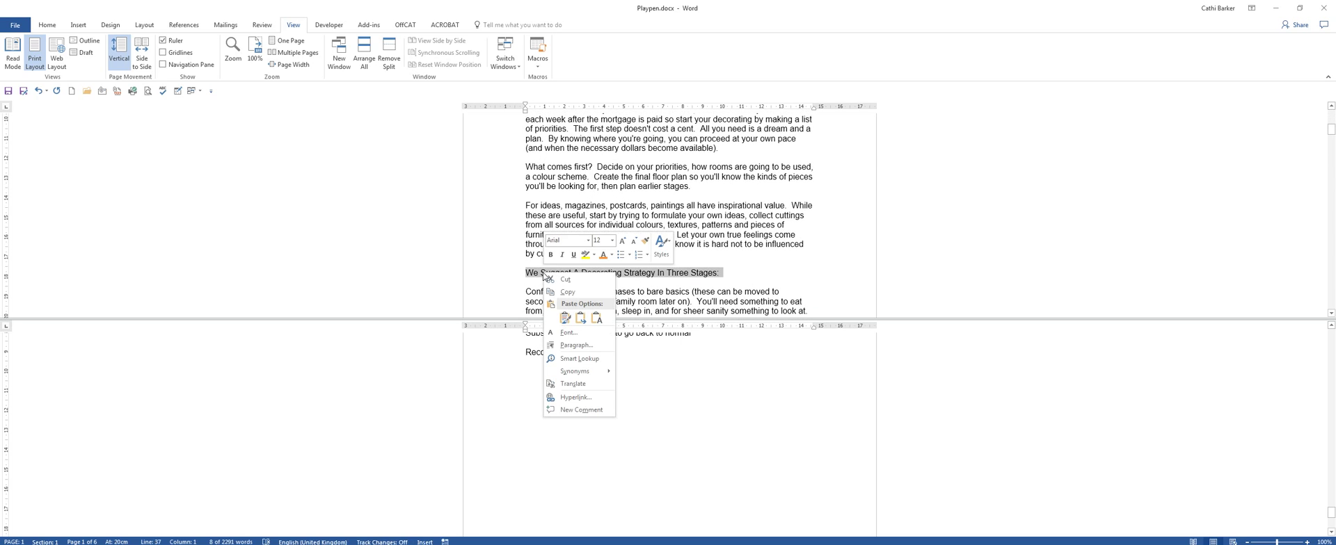
pyautogui.click(567, 293)
pyautogui.click(556, 367)
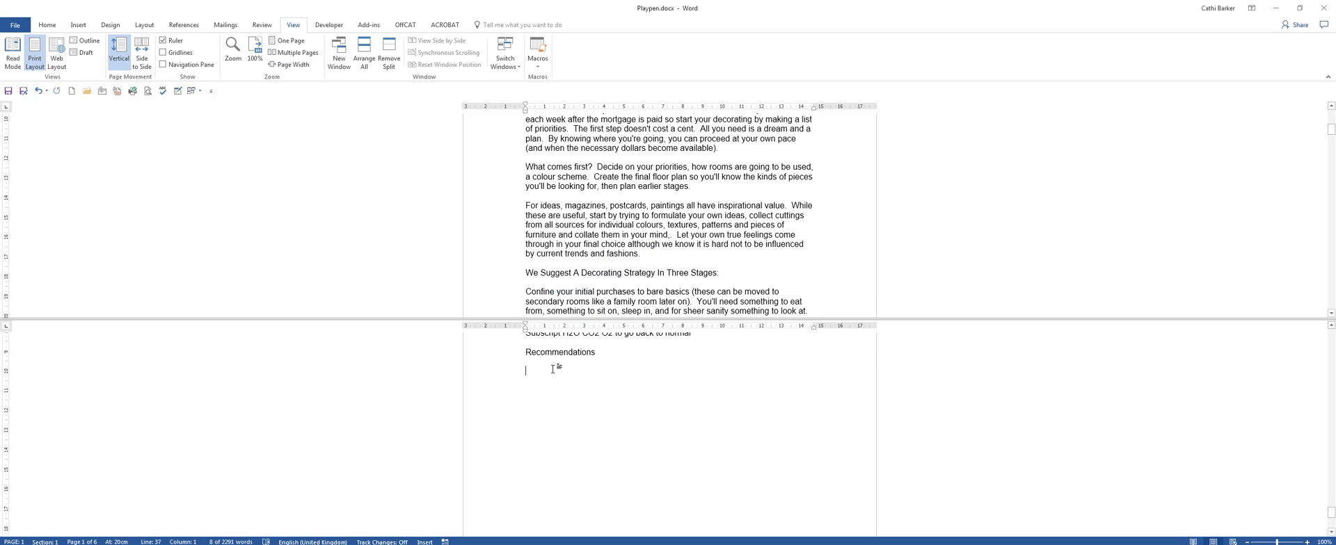
pyautogui.rightClick(526, 372)
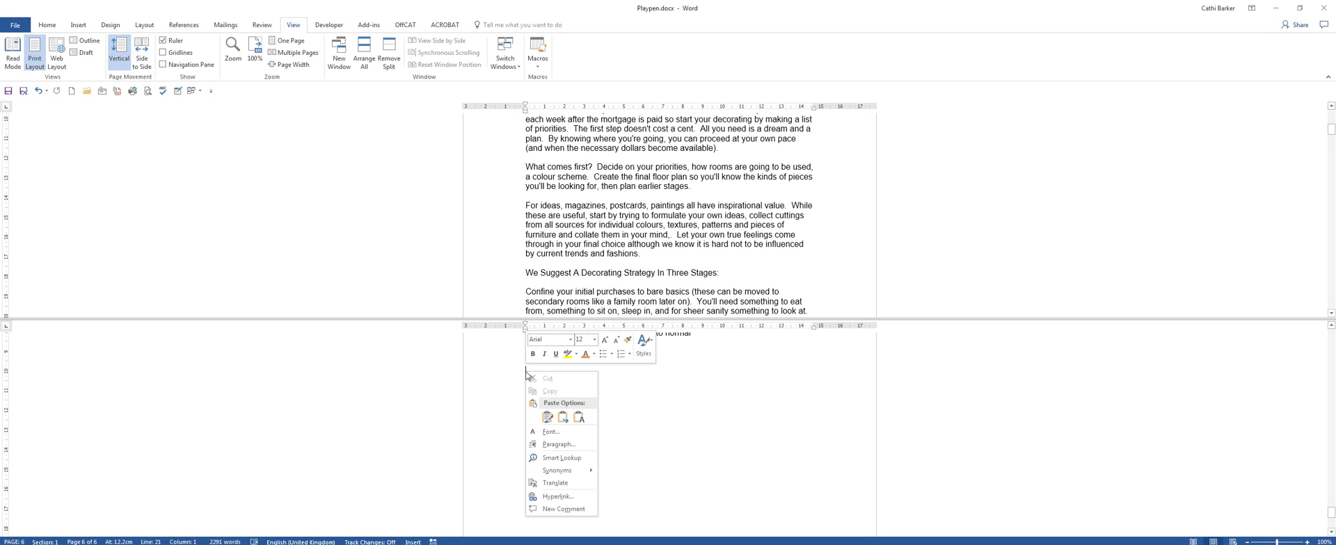
pyautogui.click(547, 418)
# Copy the heading "Begin With Colour" from page 2 and paste it below the first copied heading under "Recommendations", keeping its source formatting.
pyautogui.tripleClick(625, 274)
pyautogui.scroll(-4, 658, 279)
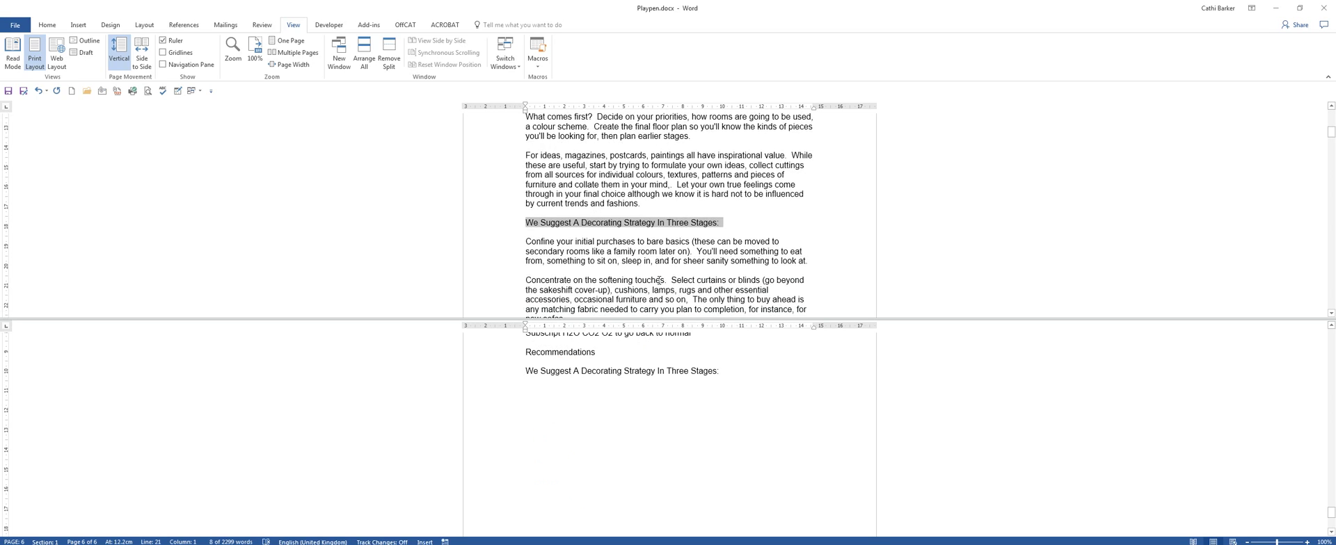
pyautogui.scroll(-7, 659, 280)
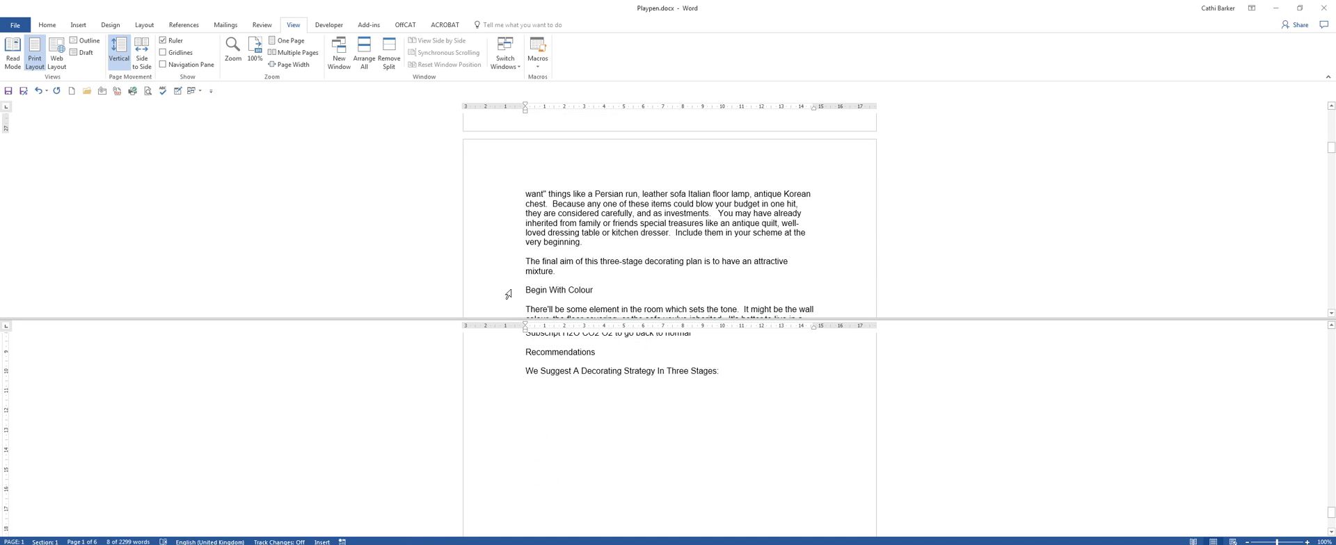
pyautogui.click(506, 292)
pyautogui.rightClick(546, 292)
pyautogui.click(540, 388)
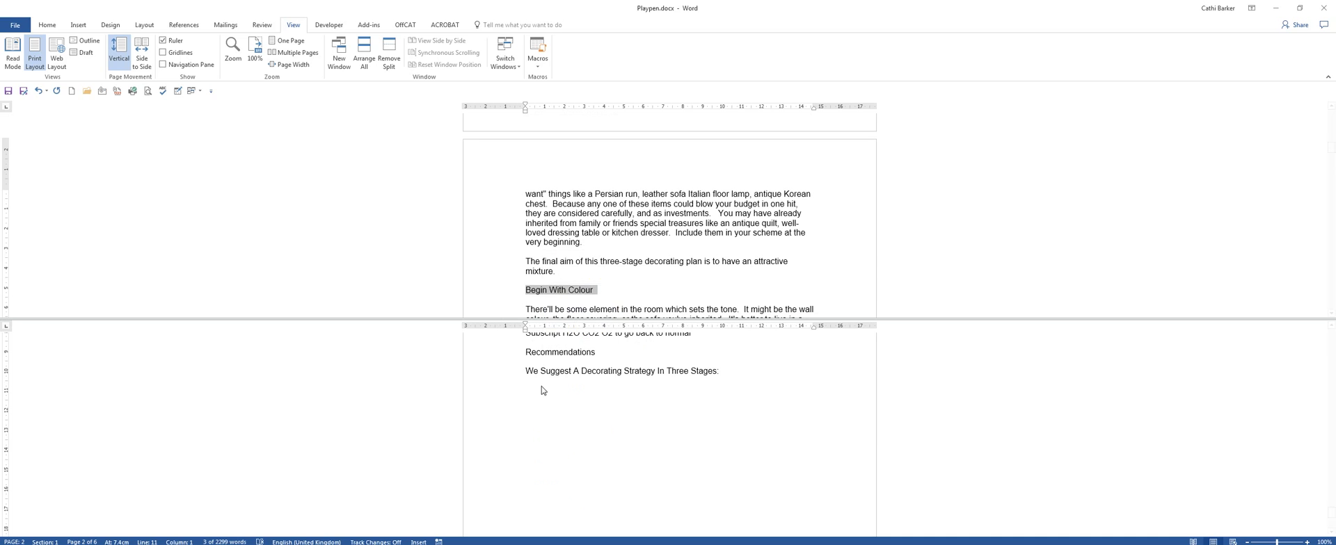
pyautogui.click(535, 384)
pyautogui.rightClick(530, 384)
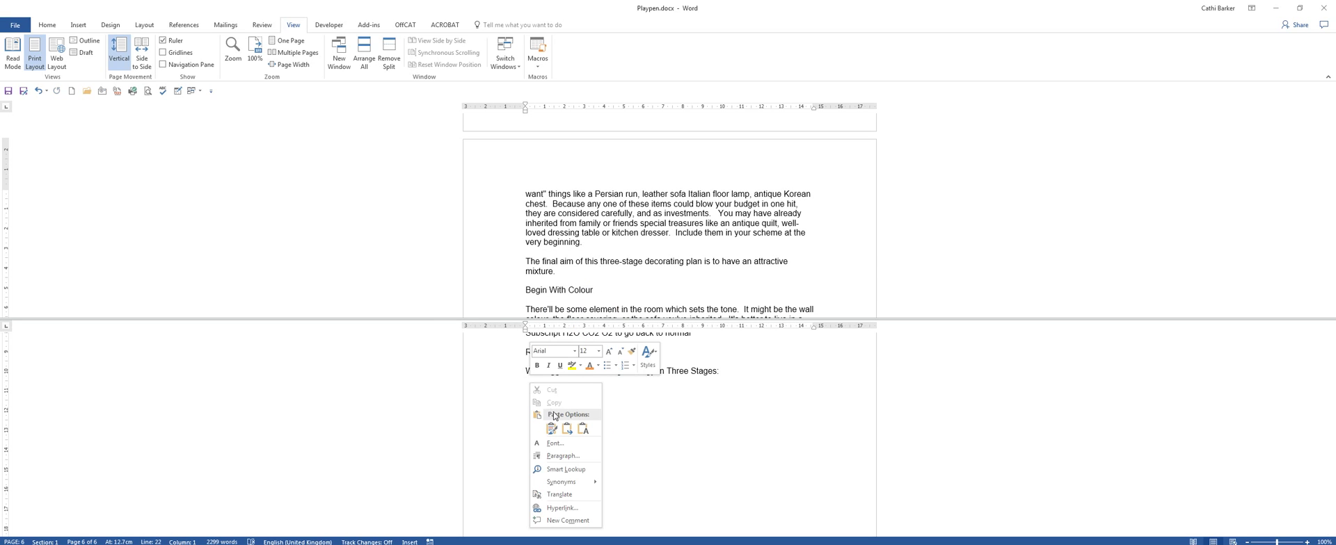
pyautogui.click(556, 429)
# Copy the heading "Break The Rules" from page 2 and paste it below "Begin With Colour" in the Recommendations section, keeping its source formatting.
pyautogui.tripleClick(617, 285)
pyautogui.scroll(-6, 616, 285)
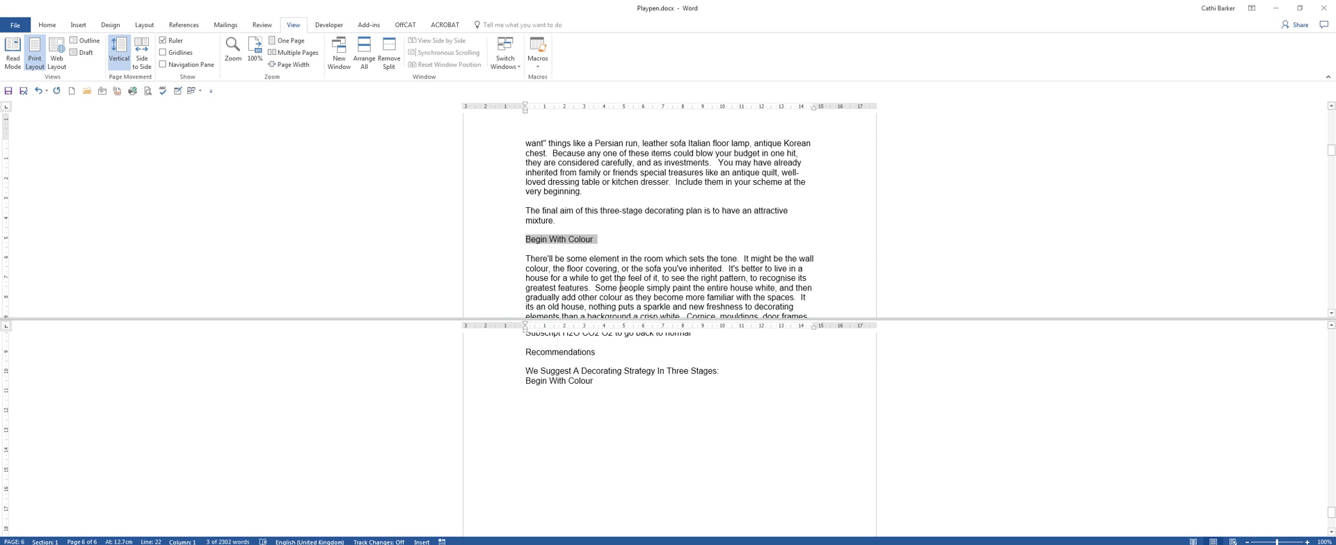
pyautogui.scroll(-3, 620, 285)
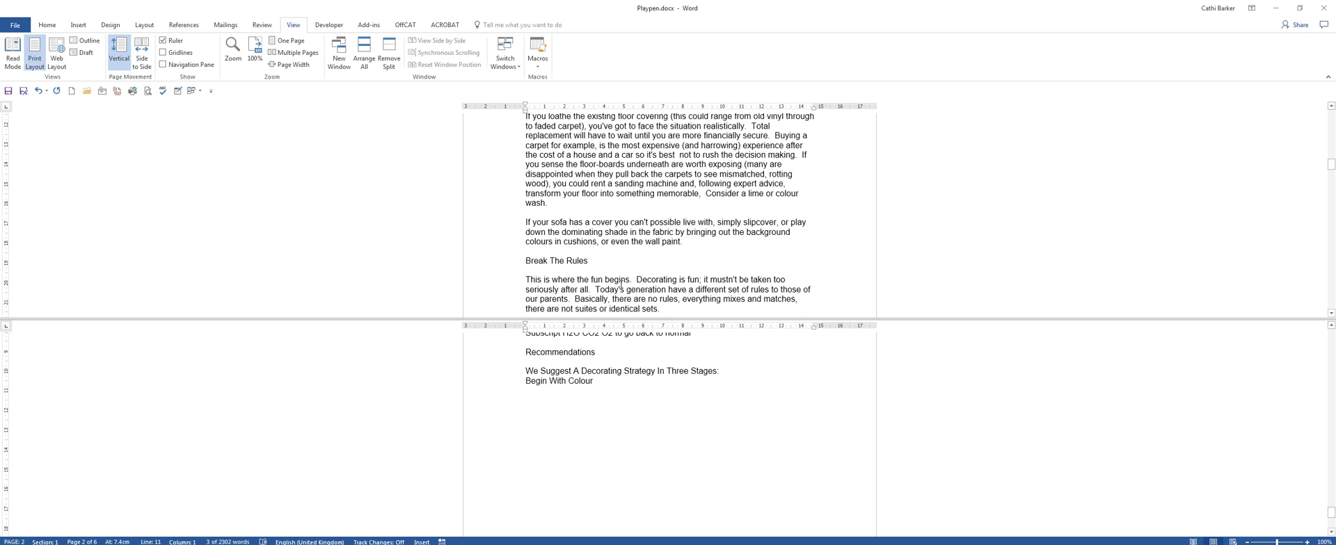
pyautogui.click(507, 265)
pyautogui.rightClick(553, 265)
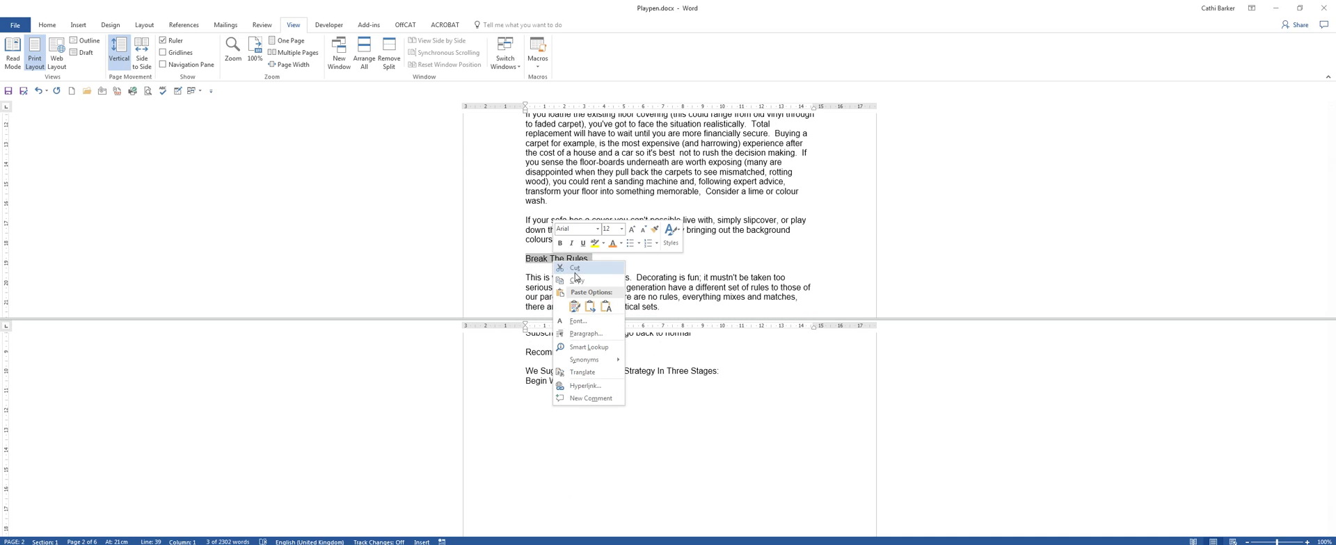
pyautogui.click(570, 284)
pyautogui.click(536, 394)
pyautogui.rightClick(535, 394)
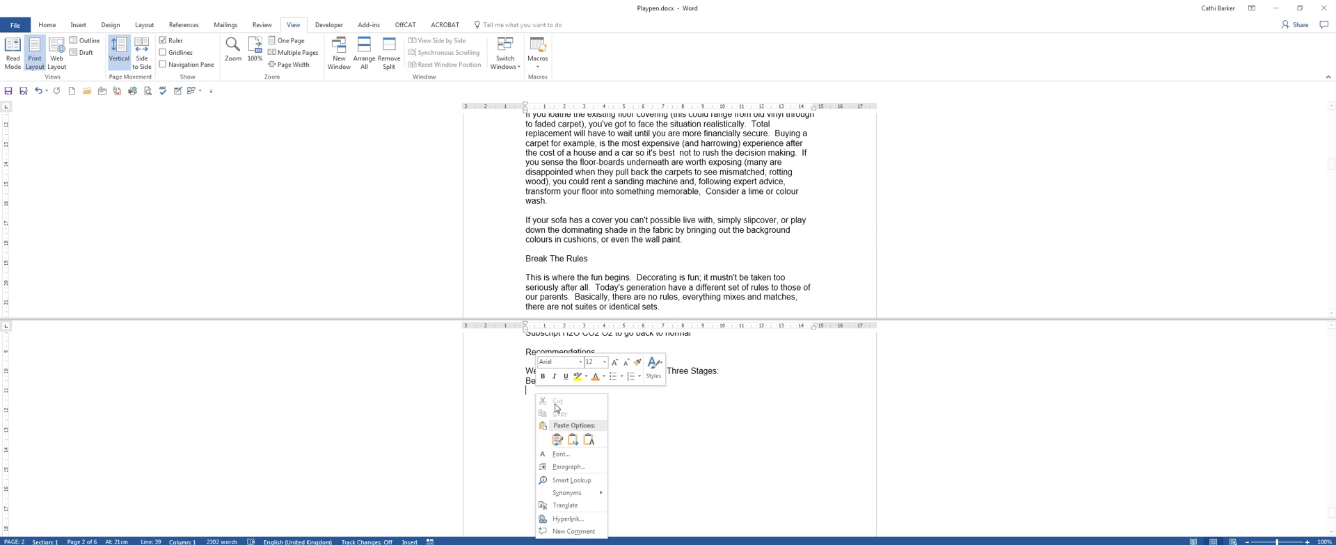
pyautogui.click(560, 438)
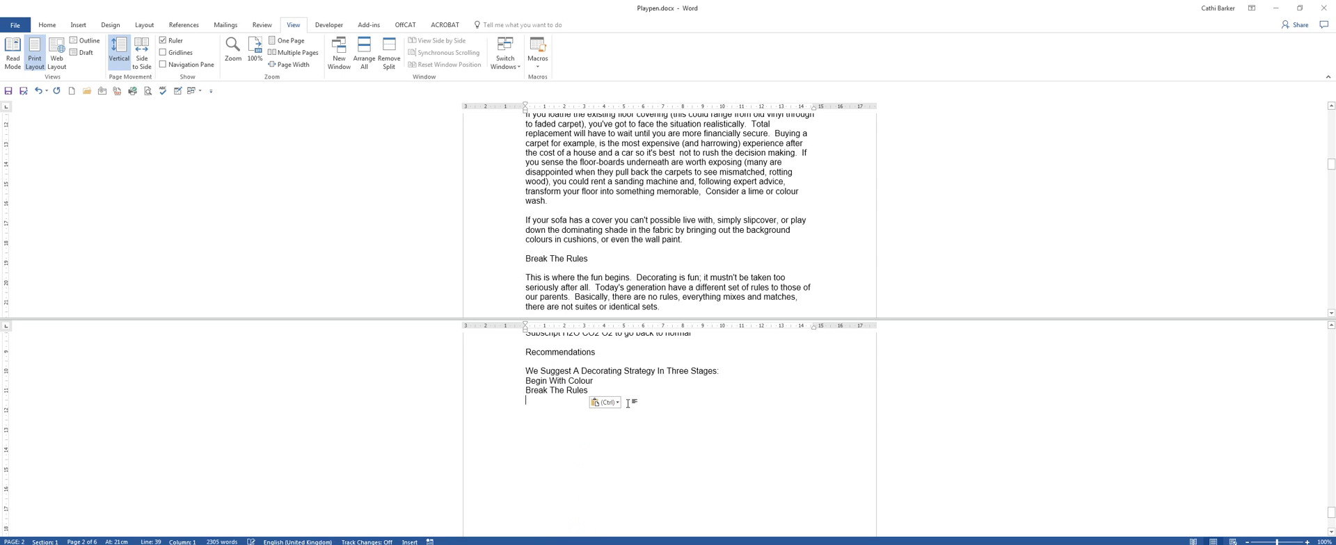
# Make the "Recommendations" heading bold.
pyautogui.click(509, 355)
pyautogui.hotkey('ctrl', 'b')
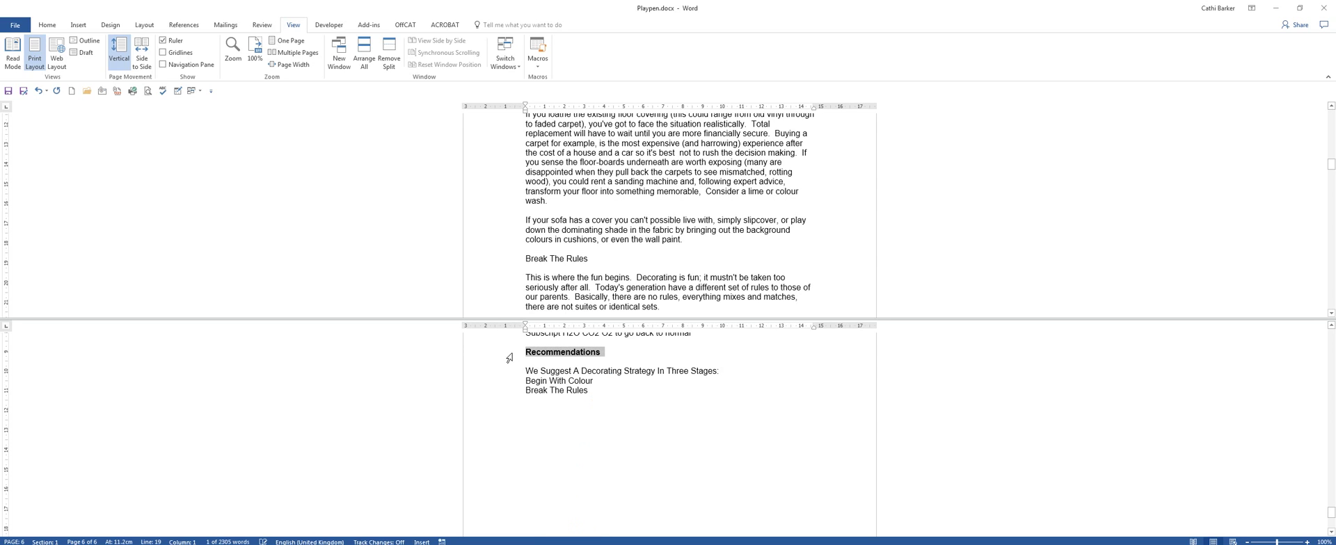
pyautogui.click(570, 382)
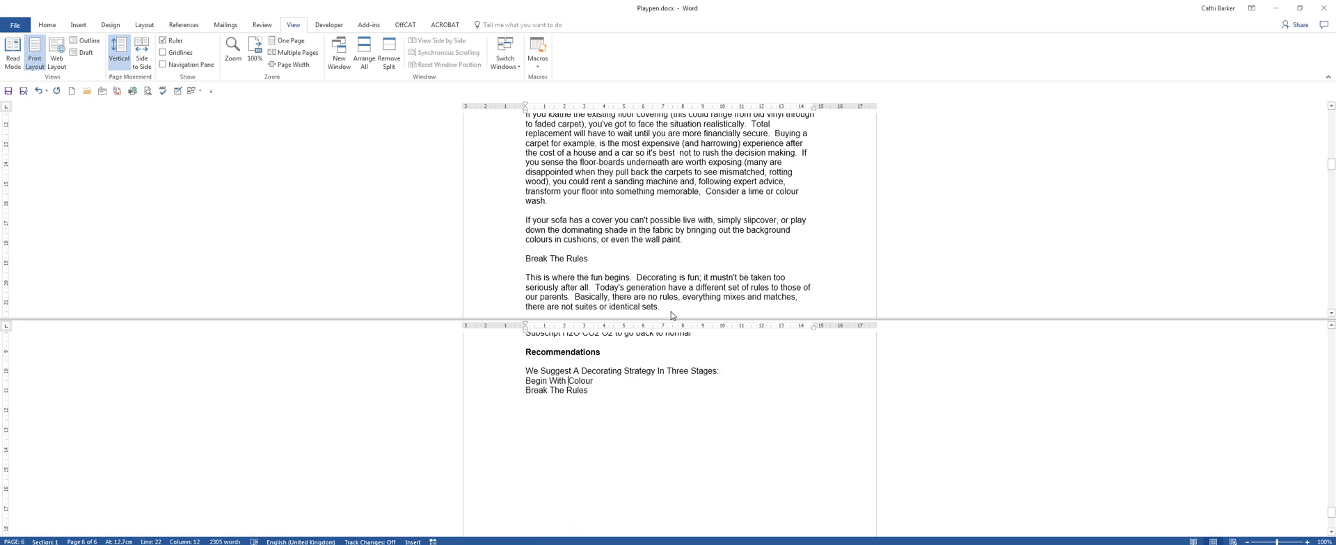
# Enlarge the upper pane by lowering the split divider and bring that pane back to the start of the document.
pyautogui.moveTo(669, 320); pyautogui.dragTo(666, 415)
pyautogui.keyDown('ctrl'); pyautogui.click(592, 476); pyautogui.keyUp('ctrl')
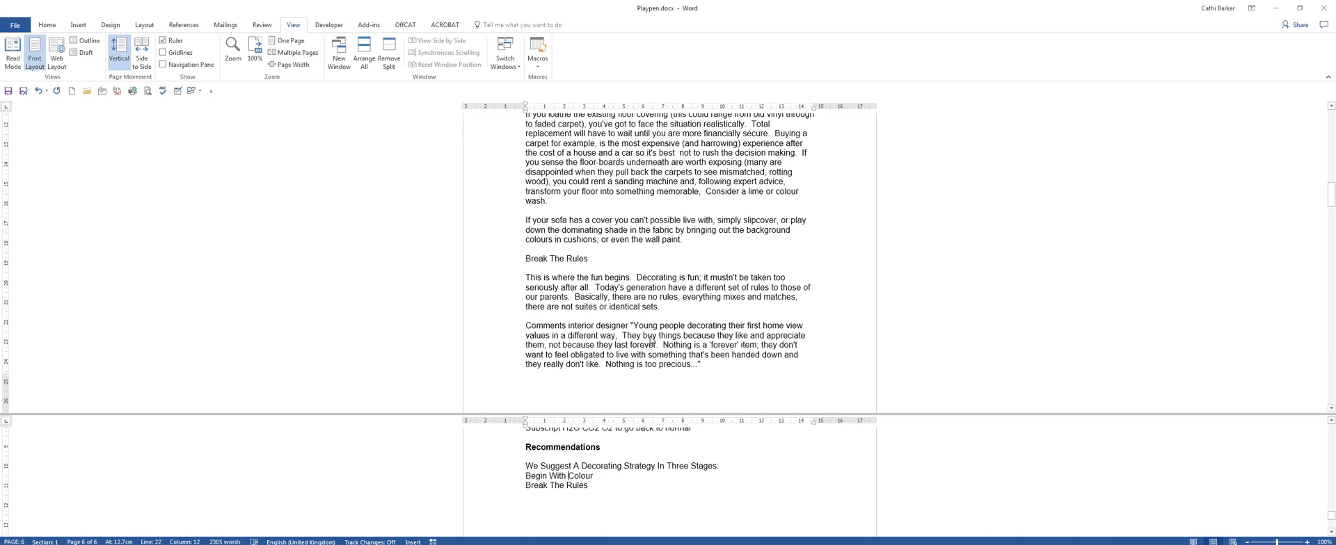
pyautogui.scroll(12, 700, 348)
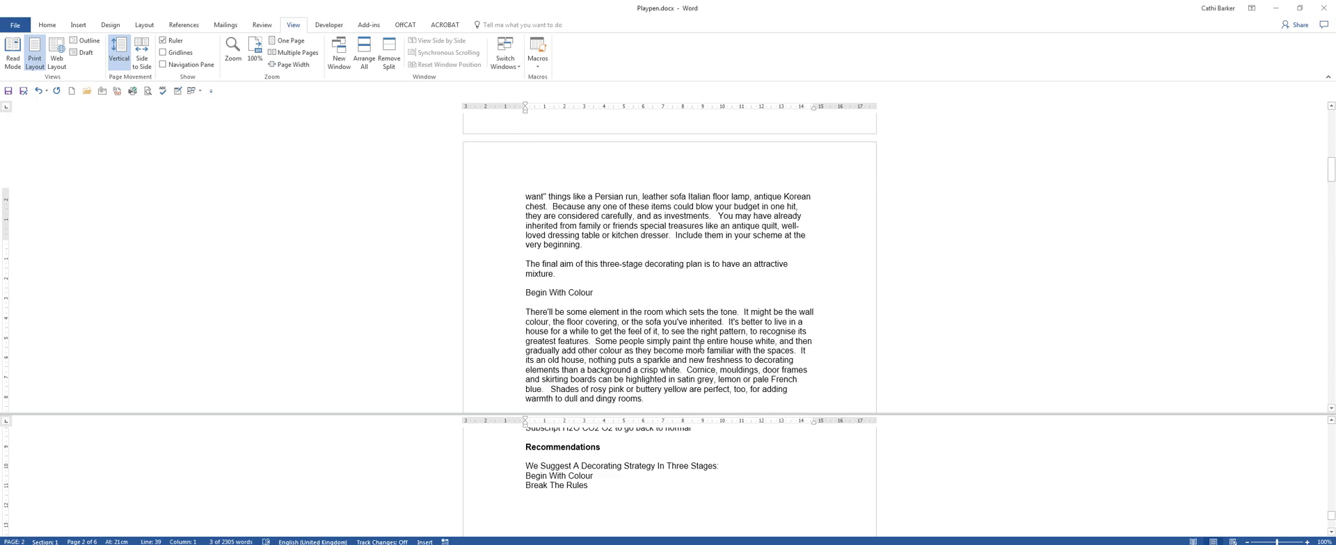
pyautogui.scroll(6, 700, 348)
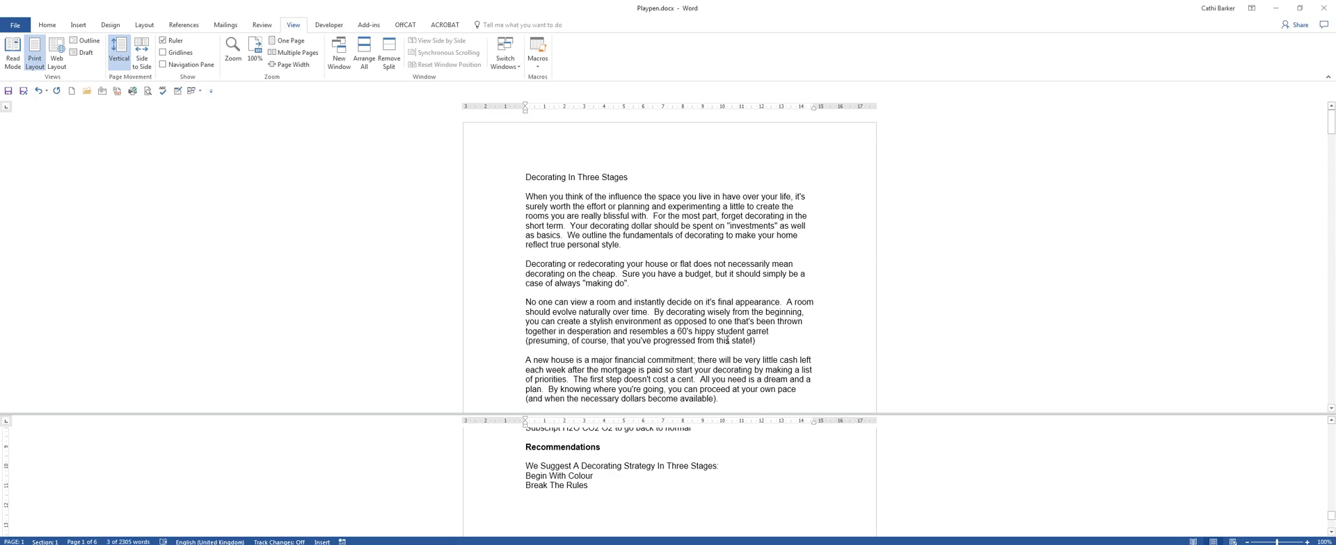
pyautogui.click(647, 322)
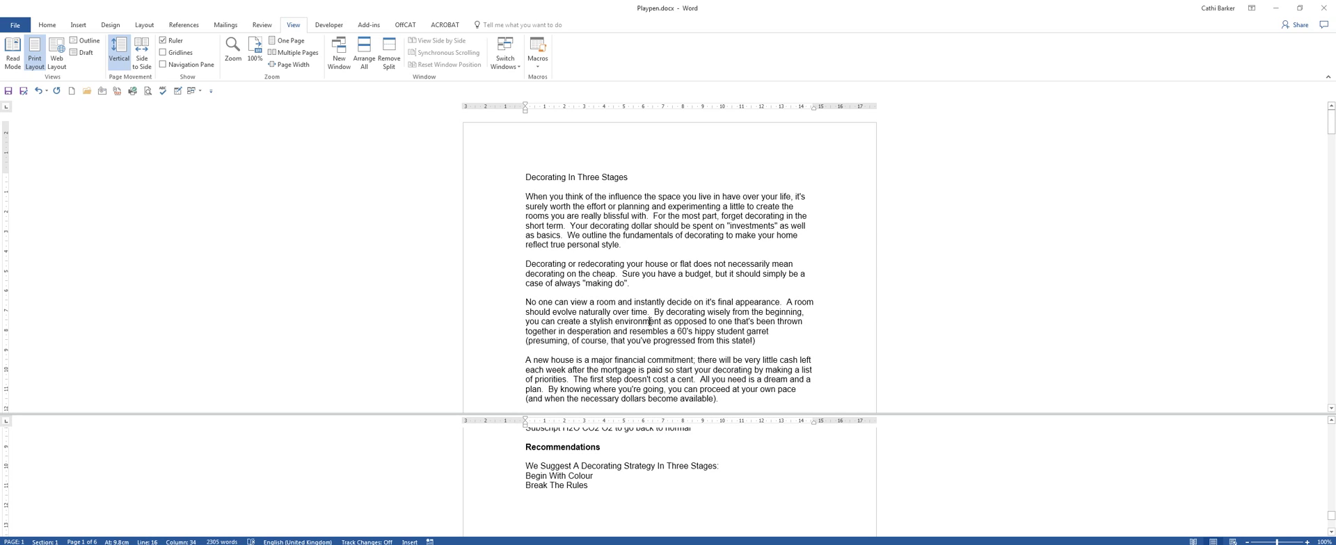
# Remove the window split and return to the beginning of Playpen.docx.
pyautogui.click(392, 54)
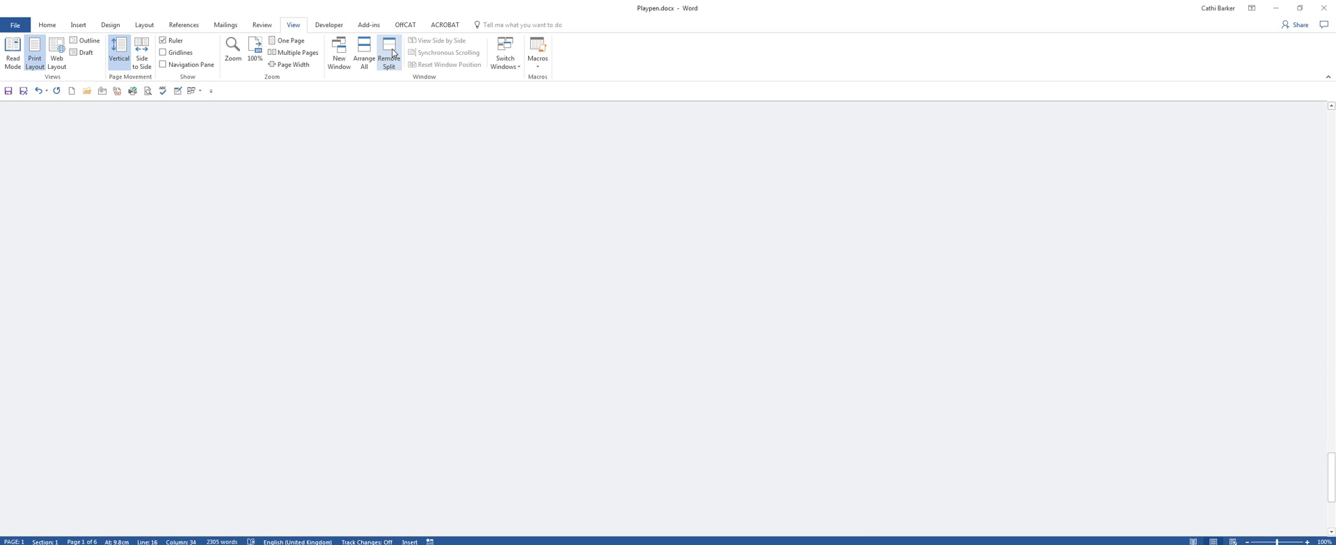
pyautogui.hotkey('ctrl', 'Home')
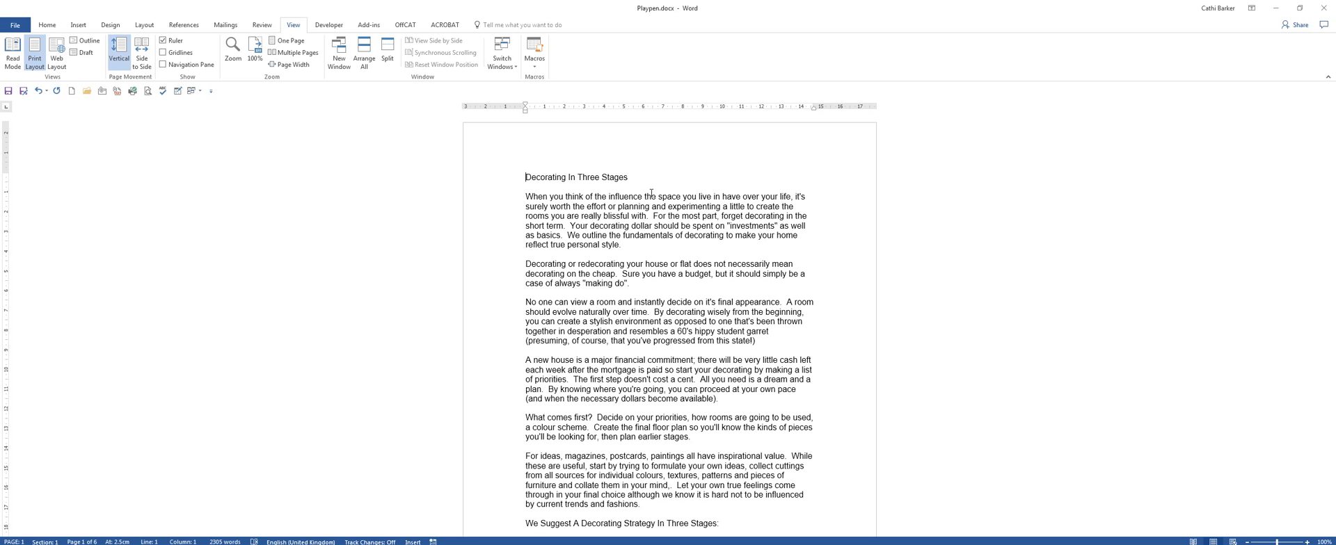
pyautogui.click(619, 197)
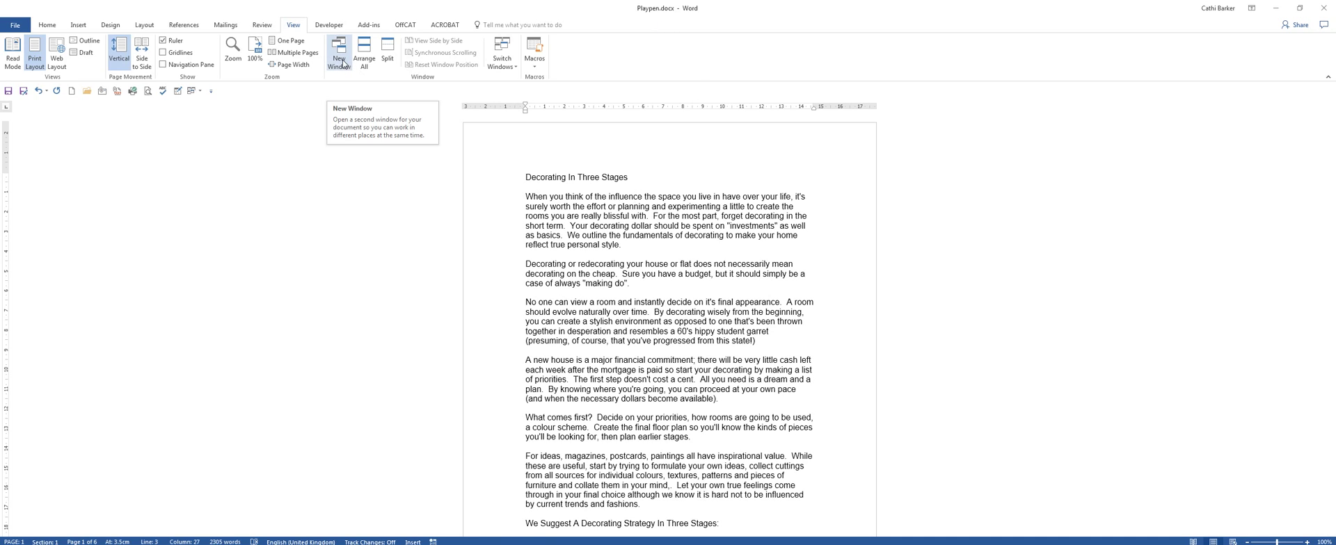
# Open a second window of Playpen.docx and arrange both windows one above the other.
pyautogui.click(338, 54)
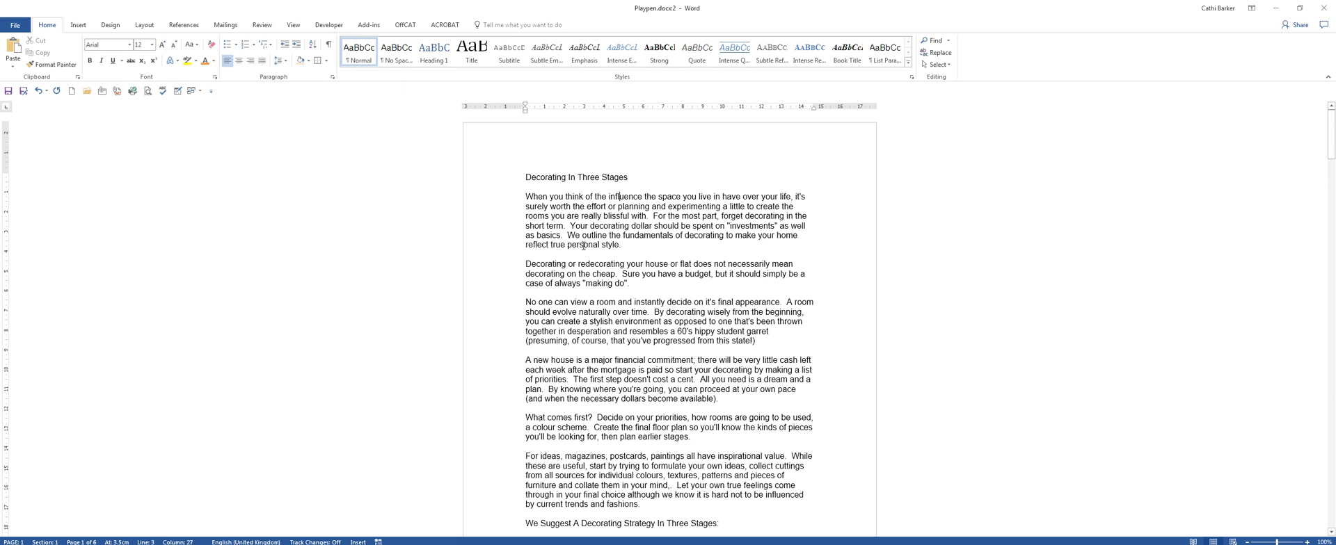
pyautogui.hotkey('ctrl', 'F6')
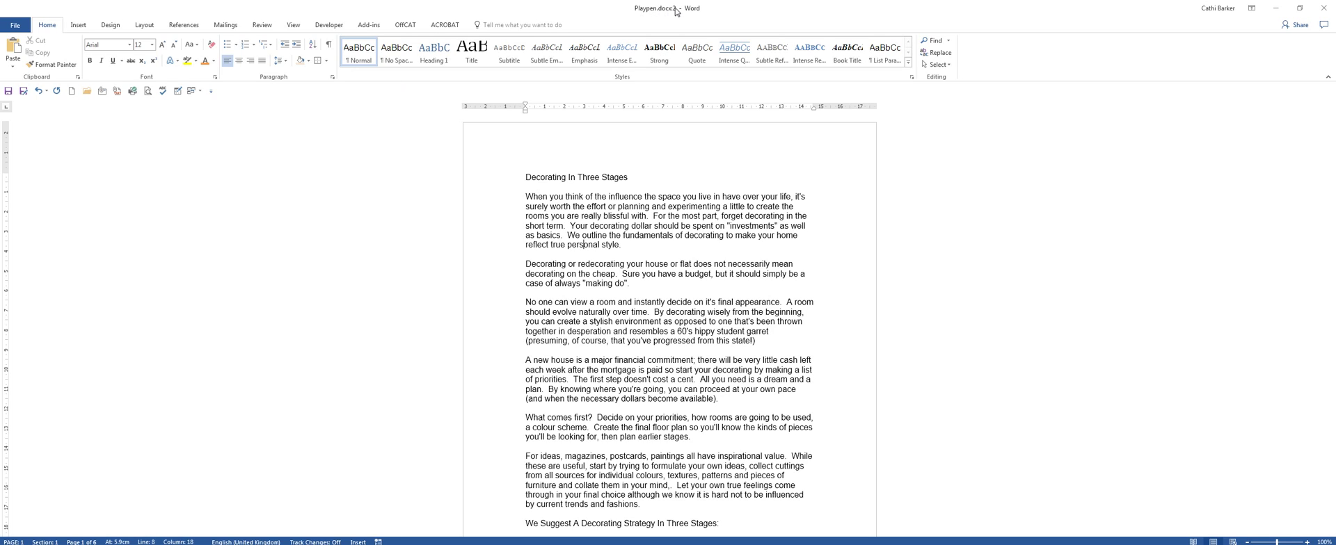
pyautogui.click(299, 28)
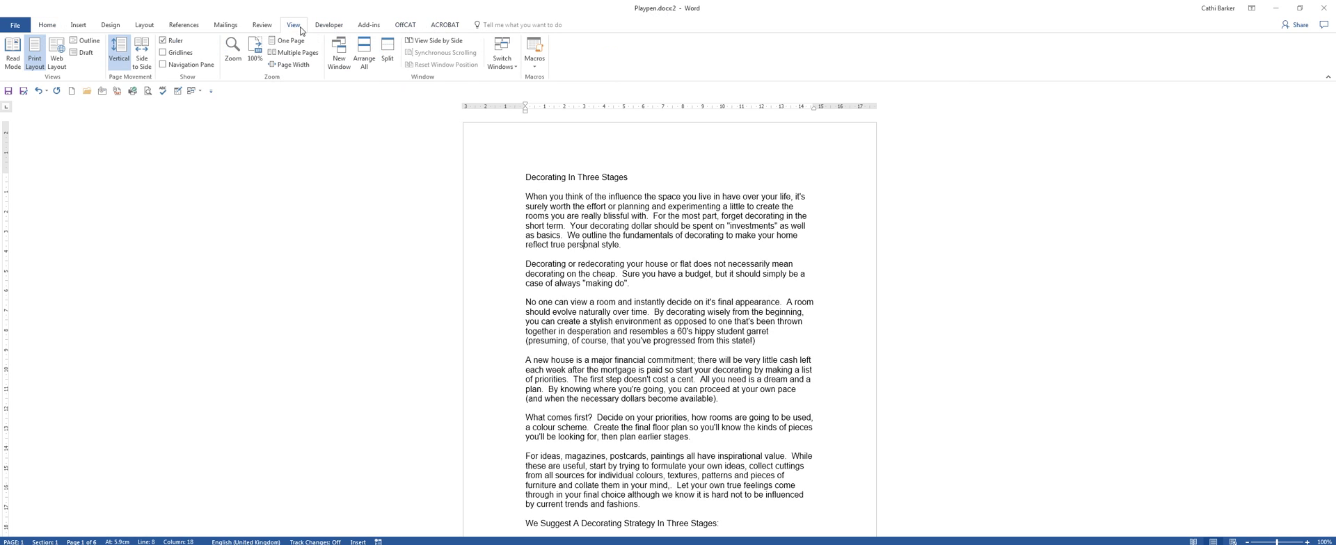
pyautogui.click(501, 64)
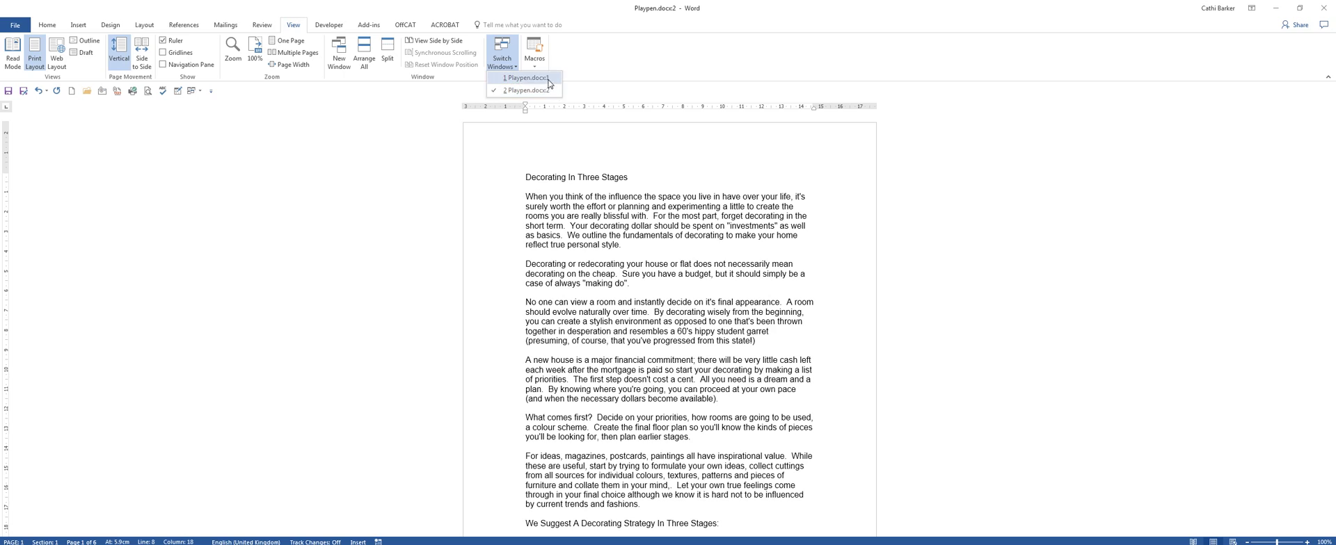
pyautogui.click(369, 60)
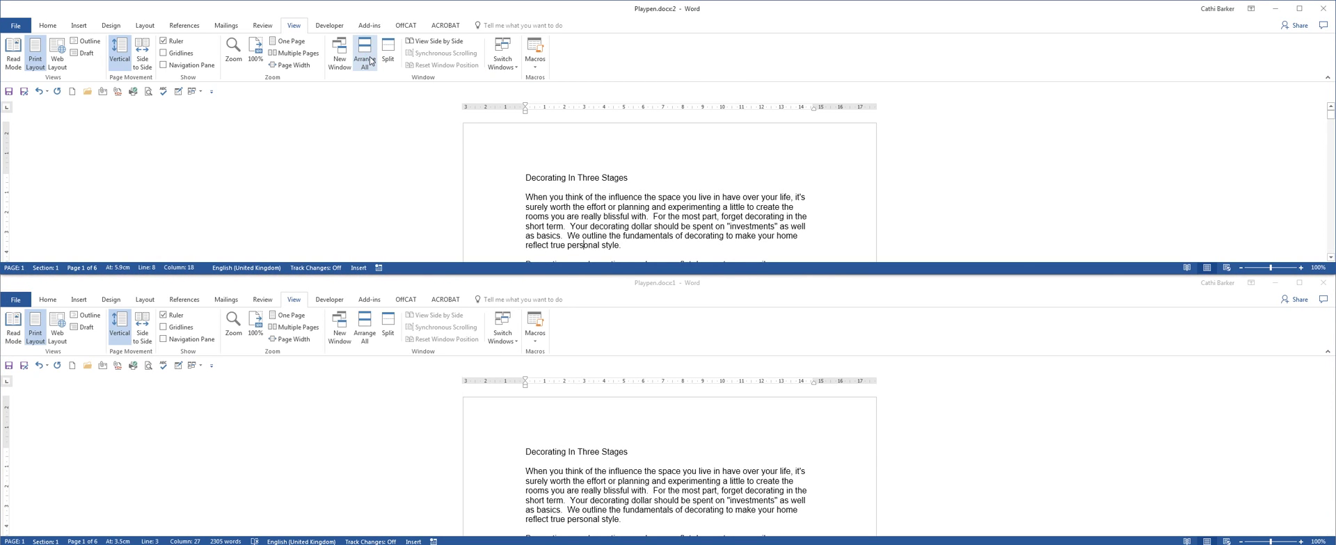
# Scroll through each of the two Playpen.docx windows independently and bring both back to the start of the document.
pyautogui.click(608, 197)
pyautogui.scroll(-1, 685, 234)
pyautogui.scroll(-5, 684, 234)
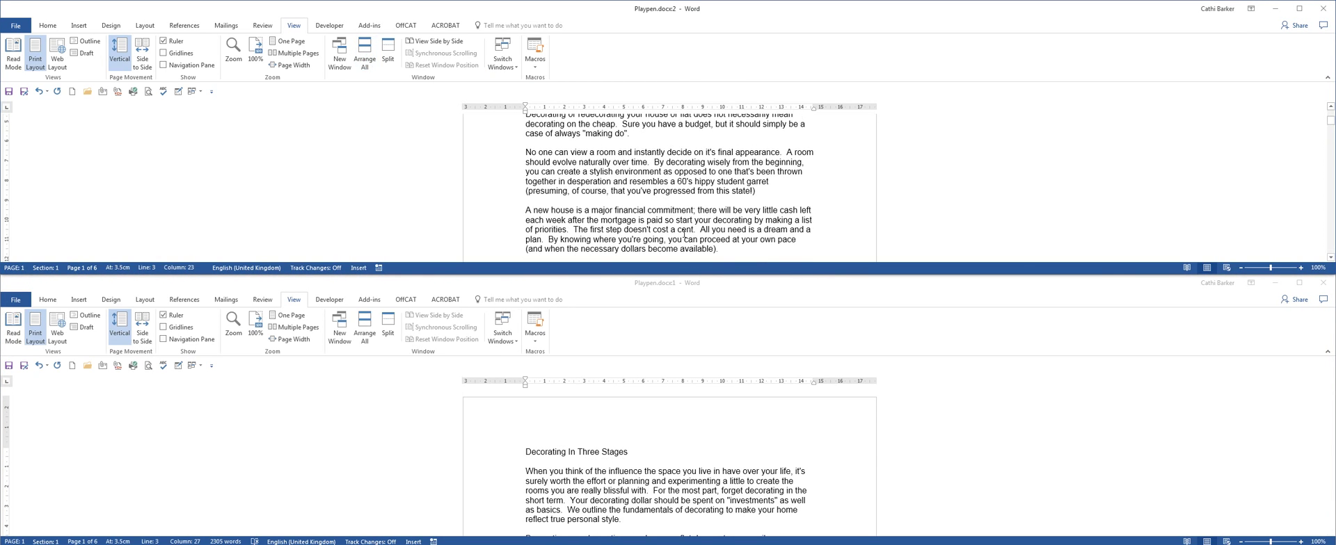
pyautogui.scroll(3, 682, 231)
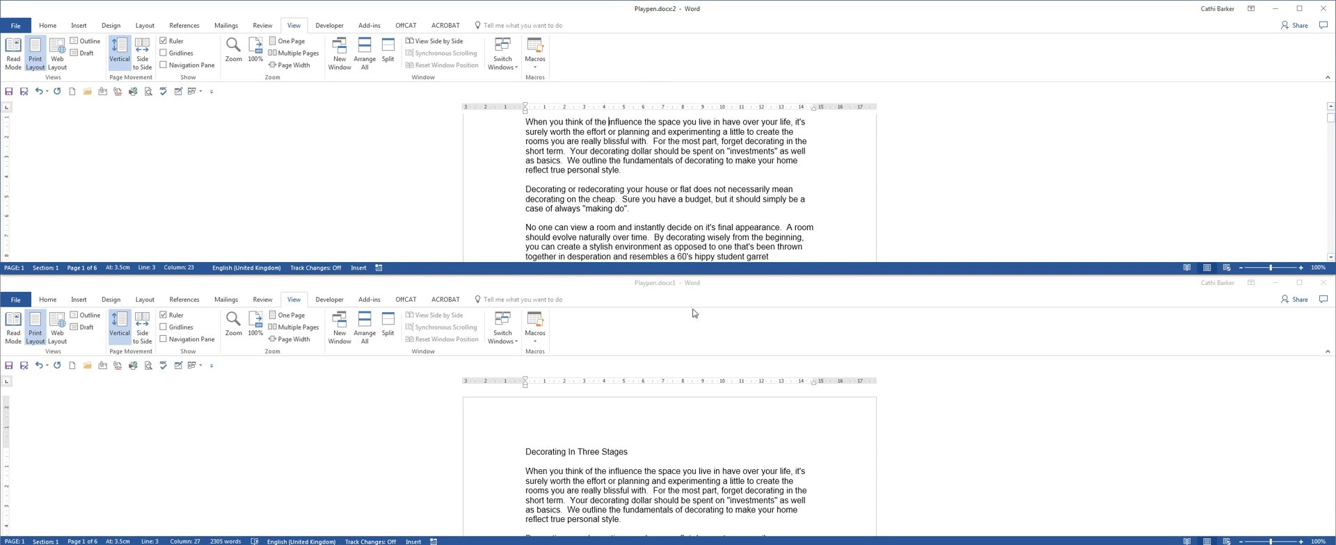
pyautogui.click(698, 489)
pyautogui.scroll(-5, 744, 456)
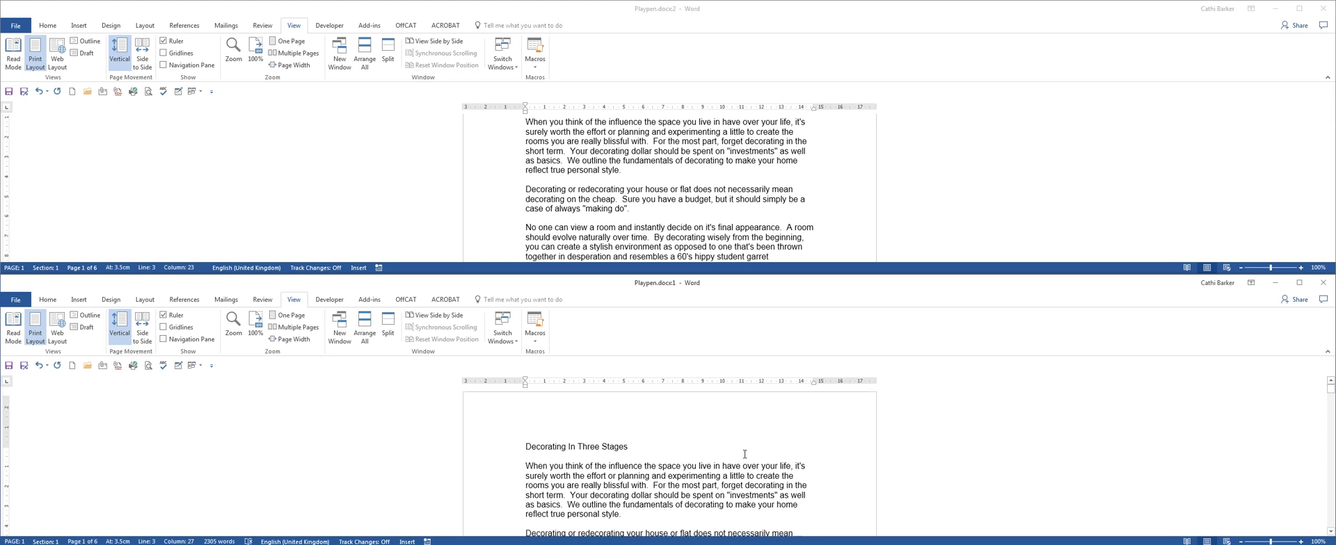
pyautogui.scroll(-5, 744, 456)
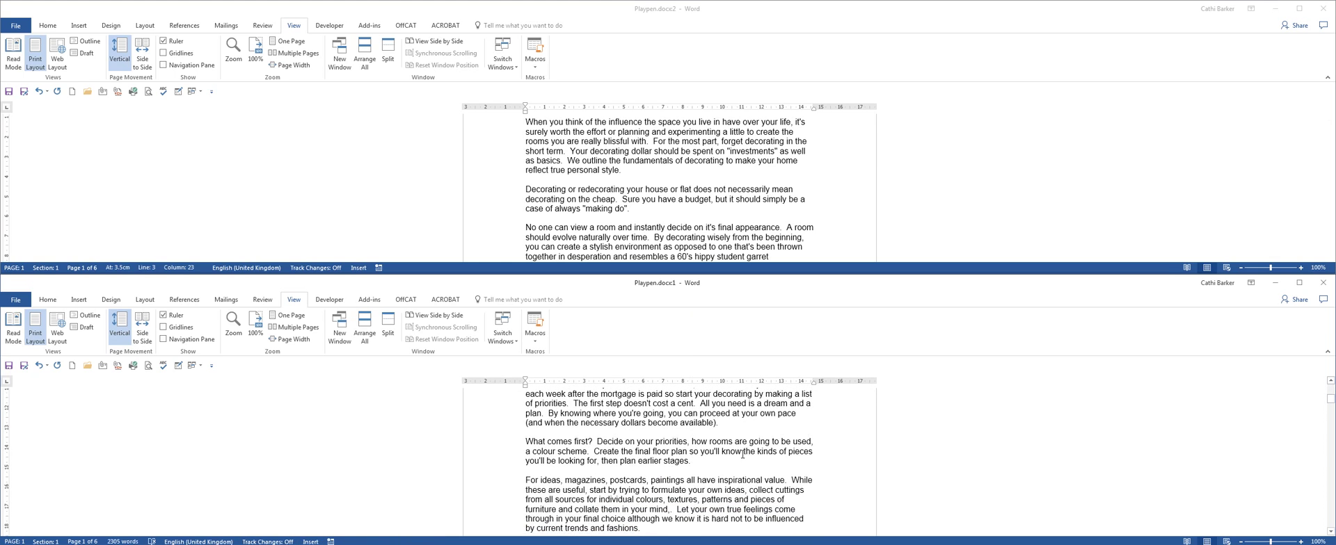
pyautogui.scroll(5, 742, 451)
pyautogui.scroll(5, 741, 451)
pyautogui.click(664, 164)
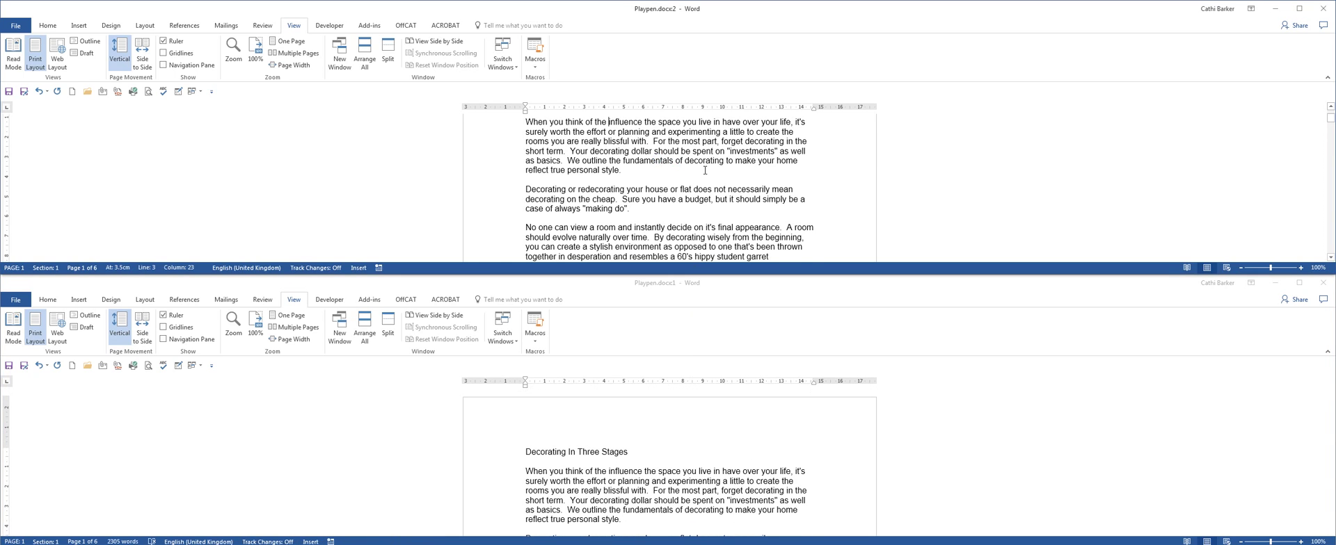
pyautogui.scroll(3, 704, 170)
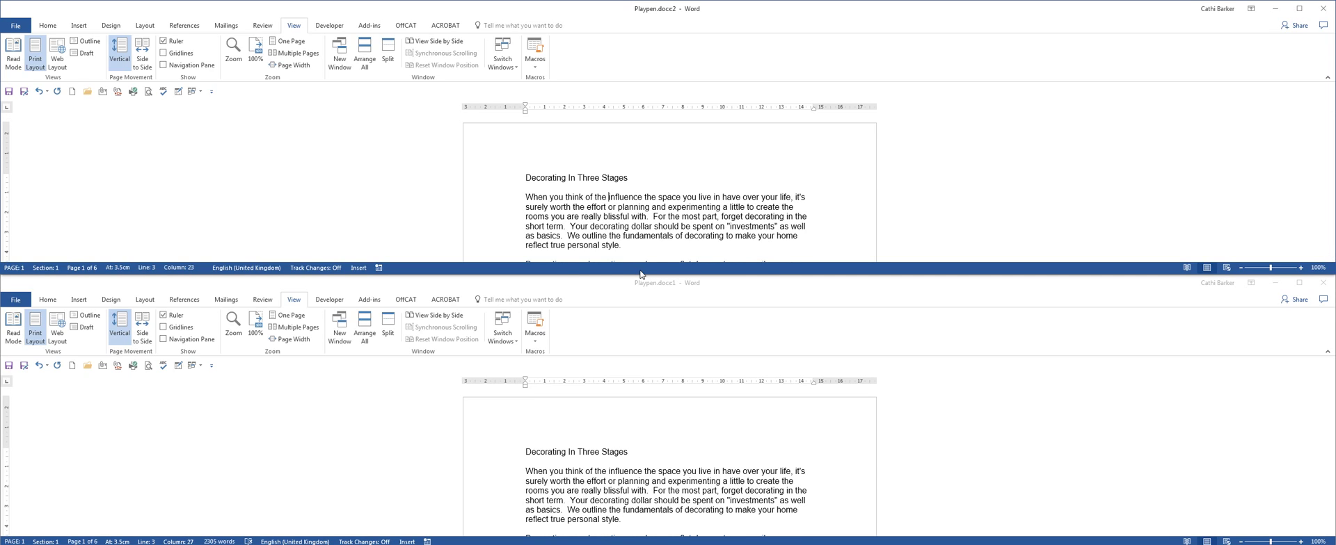
# Close the lower Playpen.docx window and maximize the remaining one.
pyautogui.click(1299, 282)
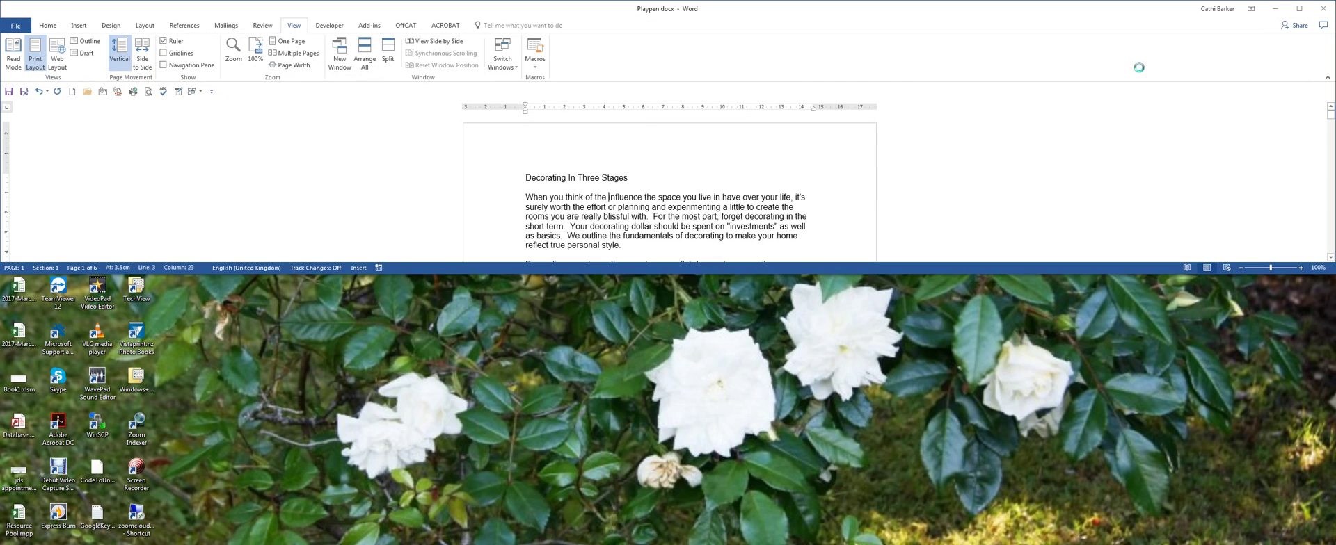
pyautogui.click(1299, 8)
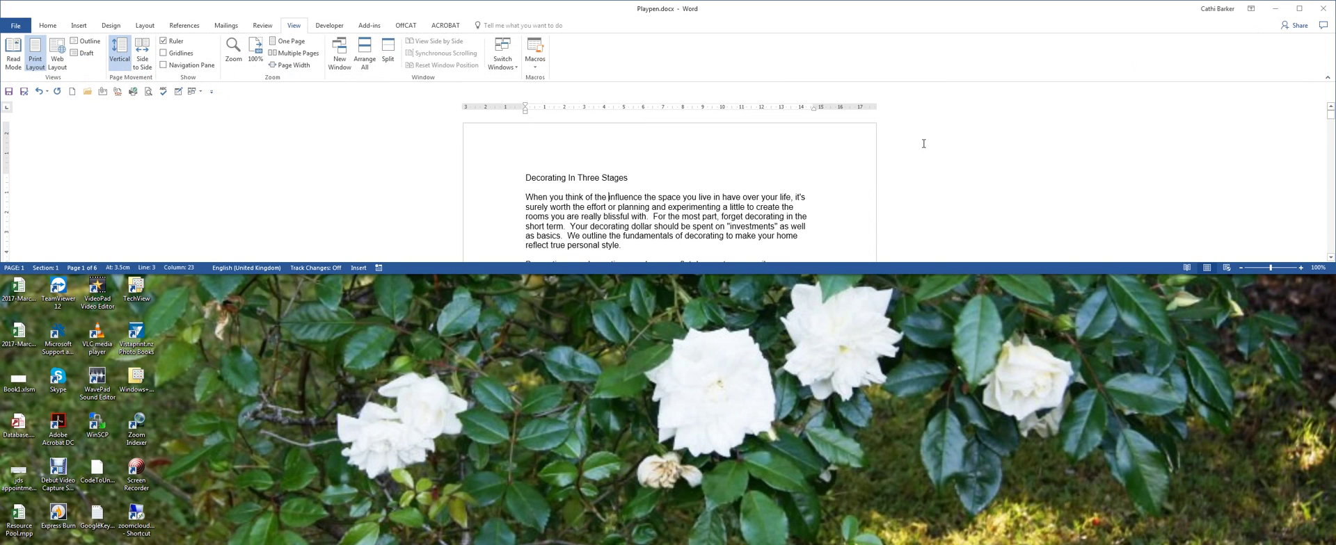
pyautogui.doubleClick(758, 13)
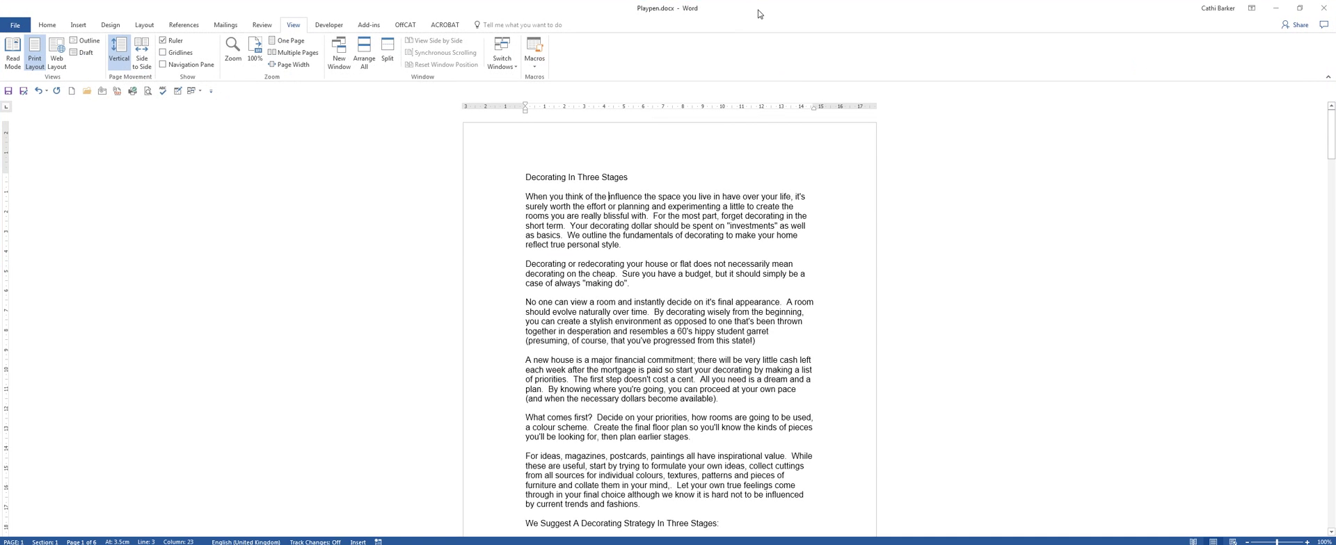